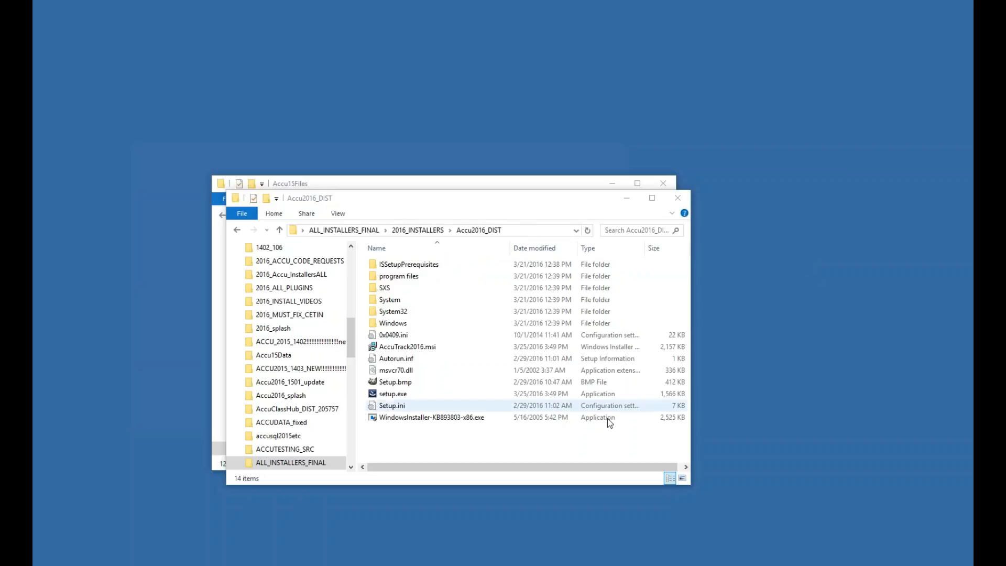
Step: Run setup.exe from the Accu2016_DIST folder, then close that folder window and minimize the Accu15Files window
click(386, 396)
double_click(386, 395)
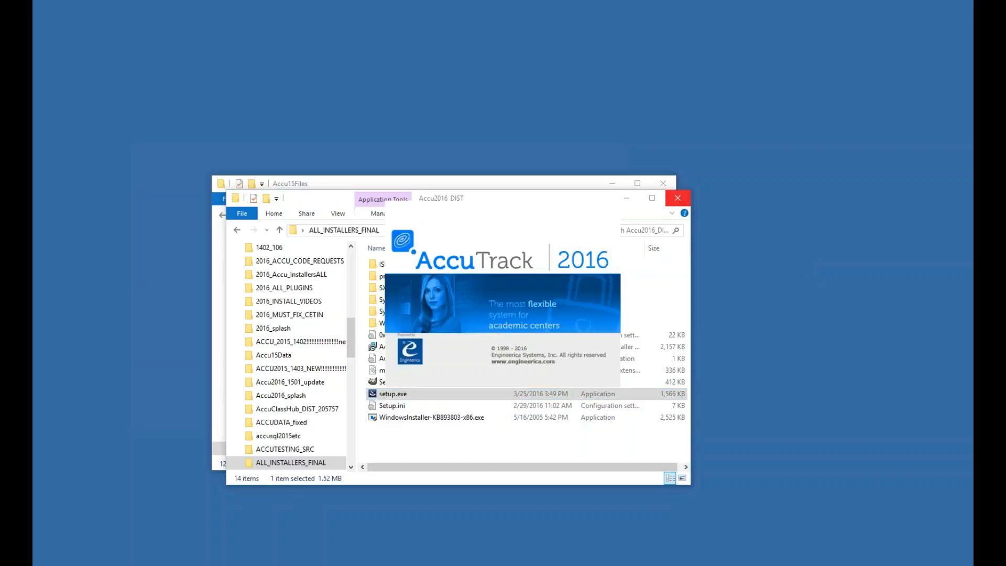
click(678, 198)
click(611, 183)
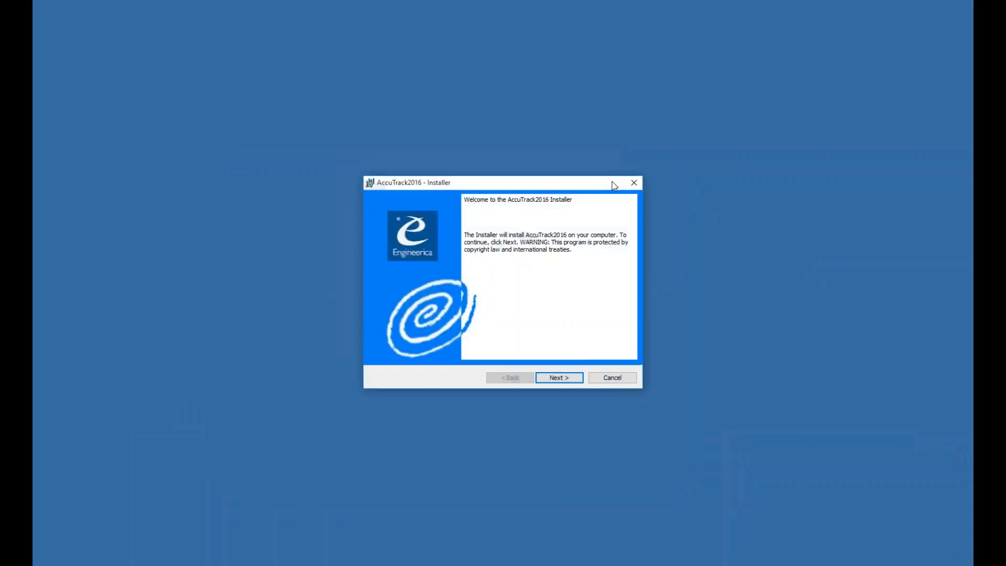
Step: Start the AccuTrack2016 installation and accept the terms of the license agreement
click(568, 378)
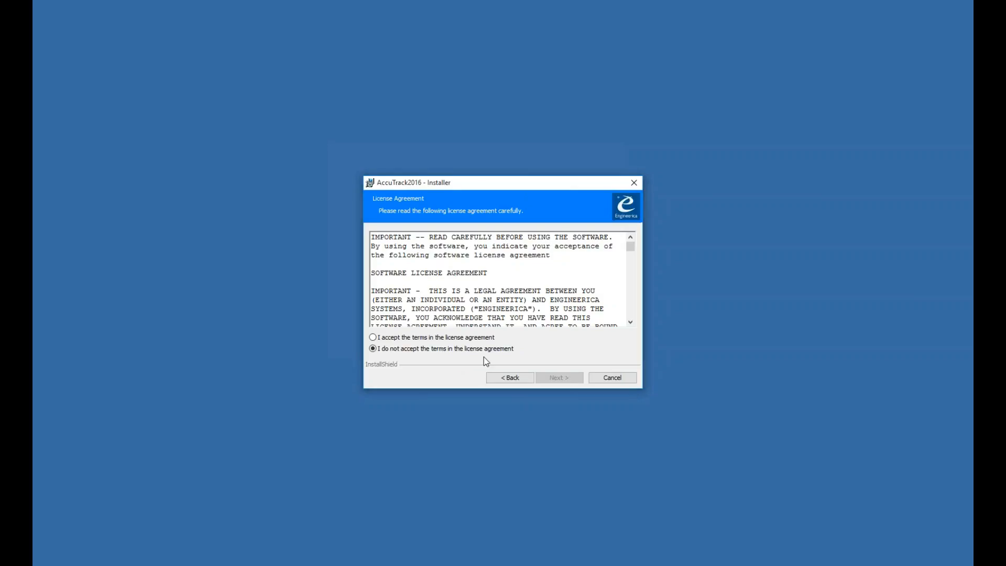
drag(630, 246, 630, 313)
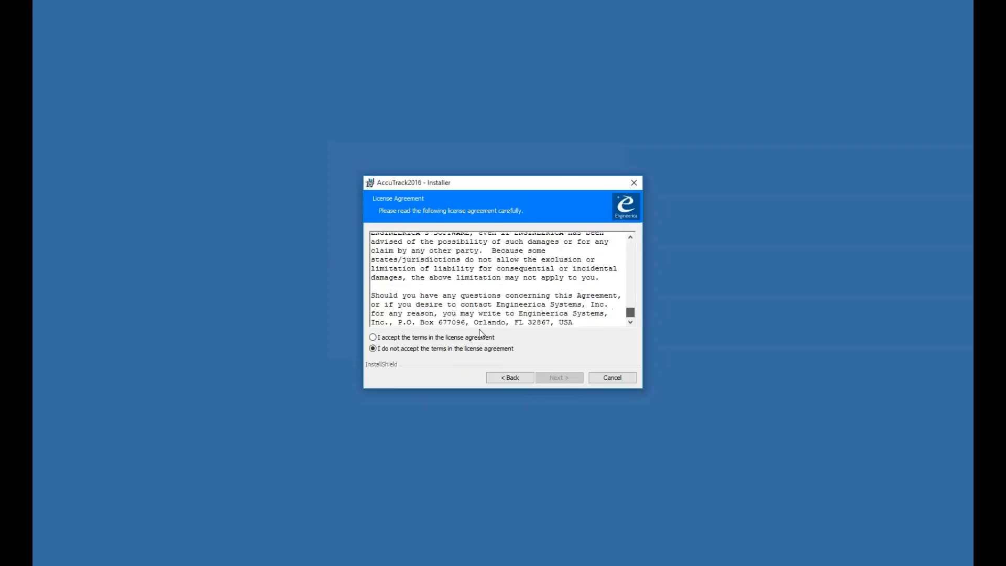
click(454, 338)
click(557, 377)
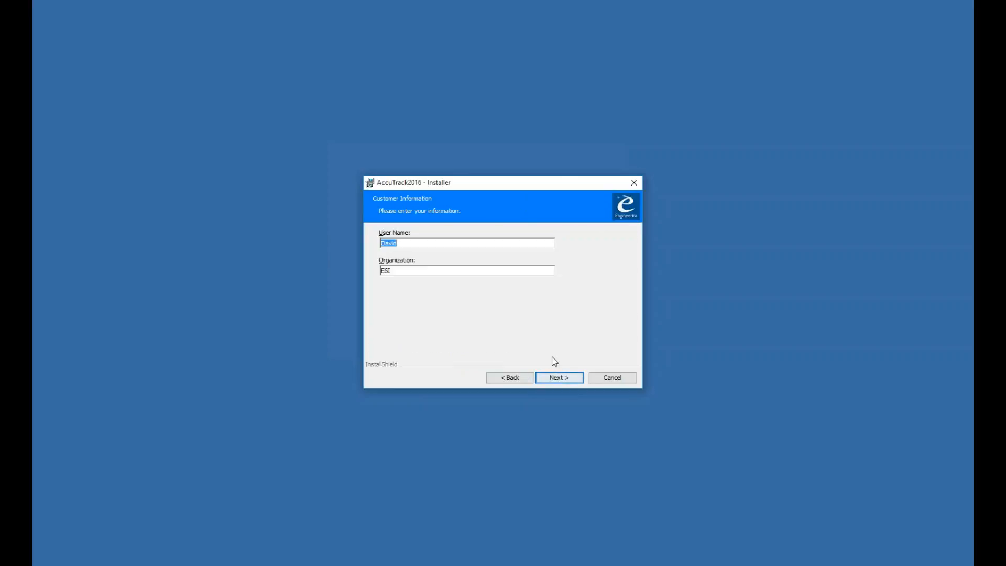
Step: Keep the prefilled customer information and the default Accu2016 destination folder, and install for anyone who uses this computer
click(422, 244)
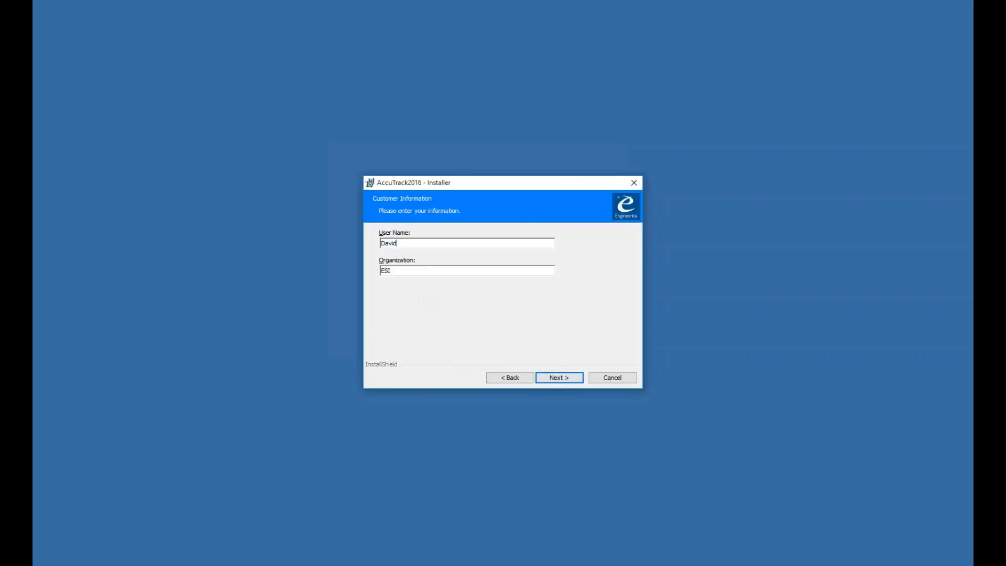
click(556, 378)
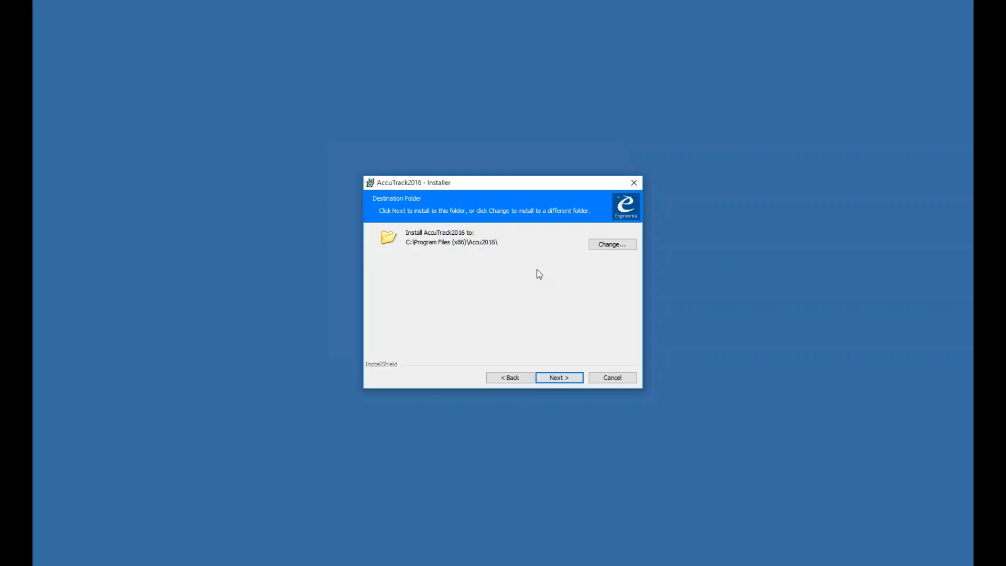
click(557, 377)
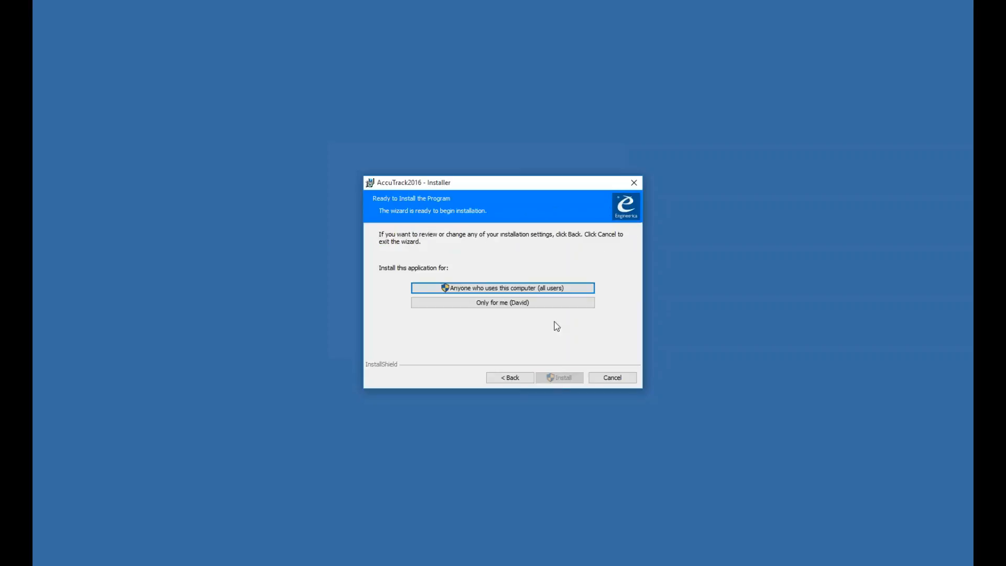
click(485, 289)
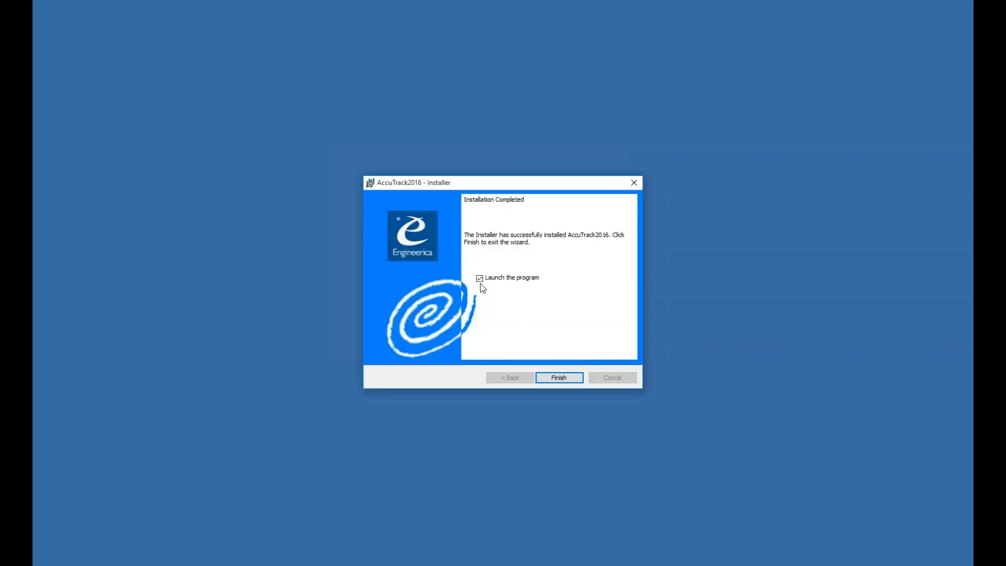
Step: Finish the installer with the program set to launch, and activate AccuTrack by pasting the activation code
click(558, 377)
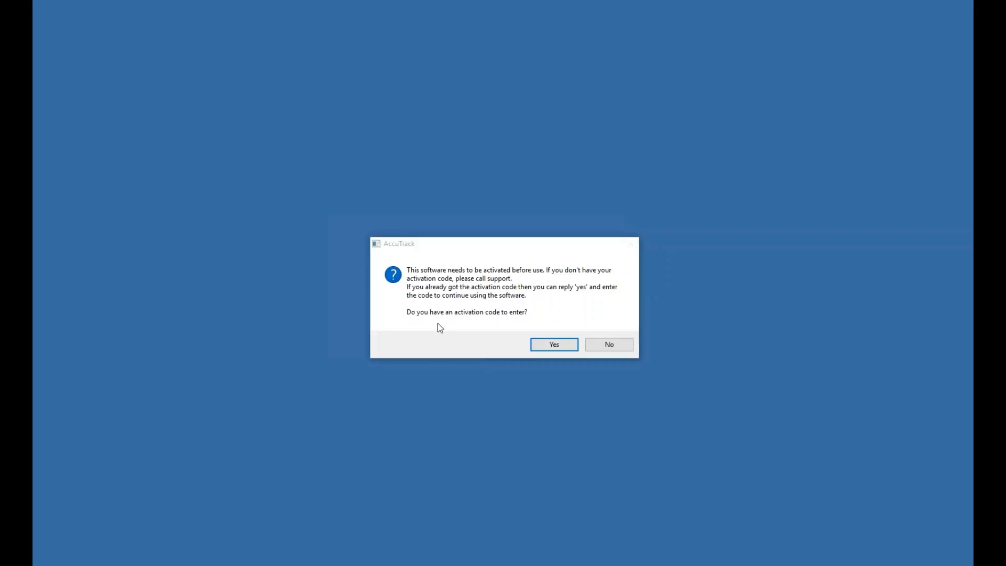
click(553, 346)
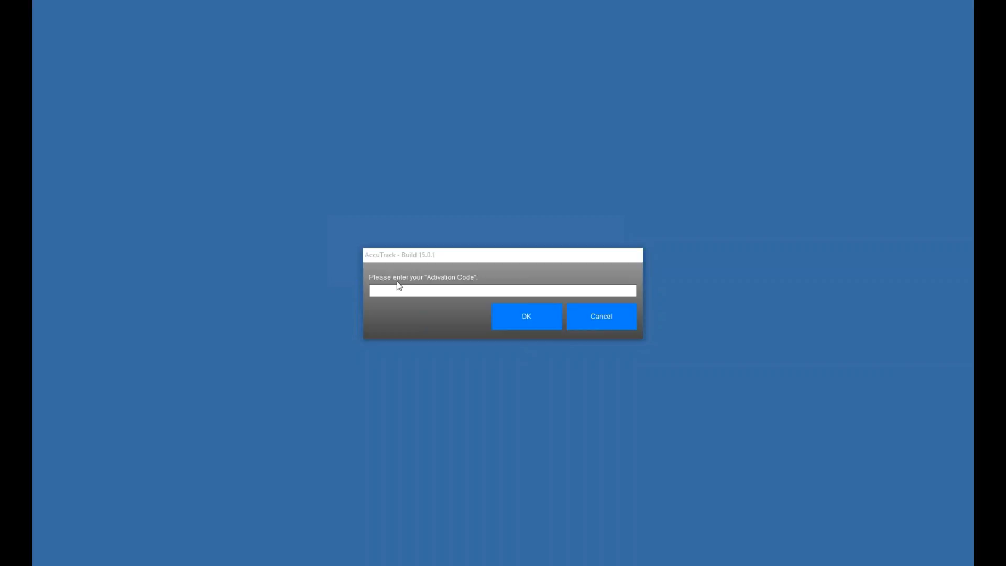
click(438, 288)
key(ctrl+v)
click(515, 324)
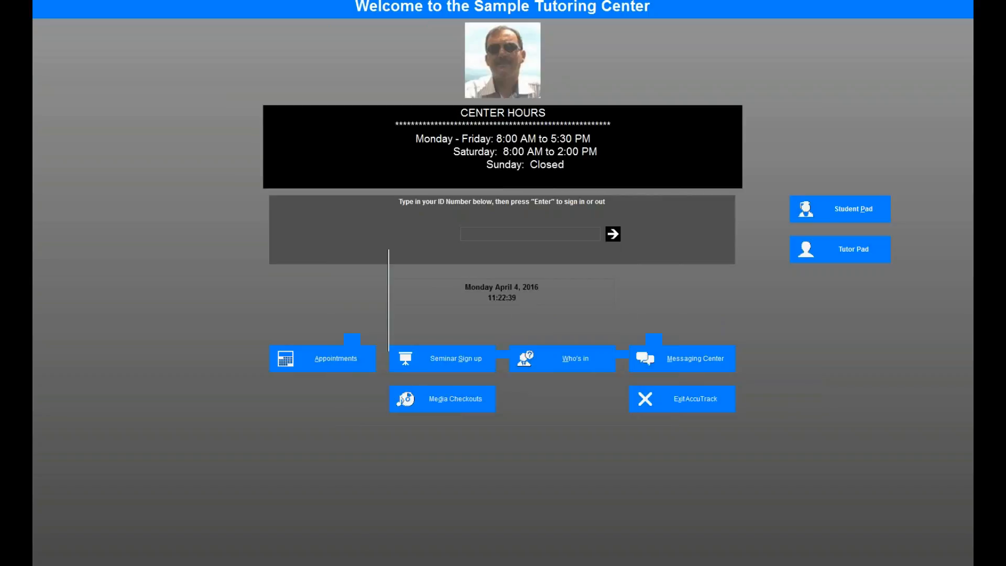
click(596, 340)
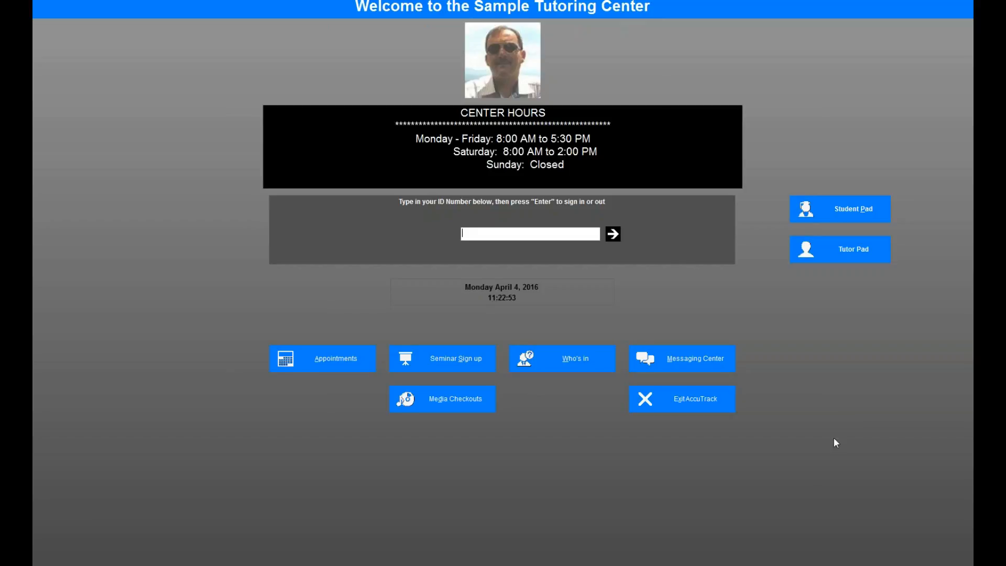
Step: Exit AccuTrack and decline the data backup
click(669, 407)
click(485, 329)
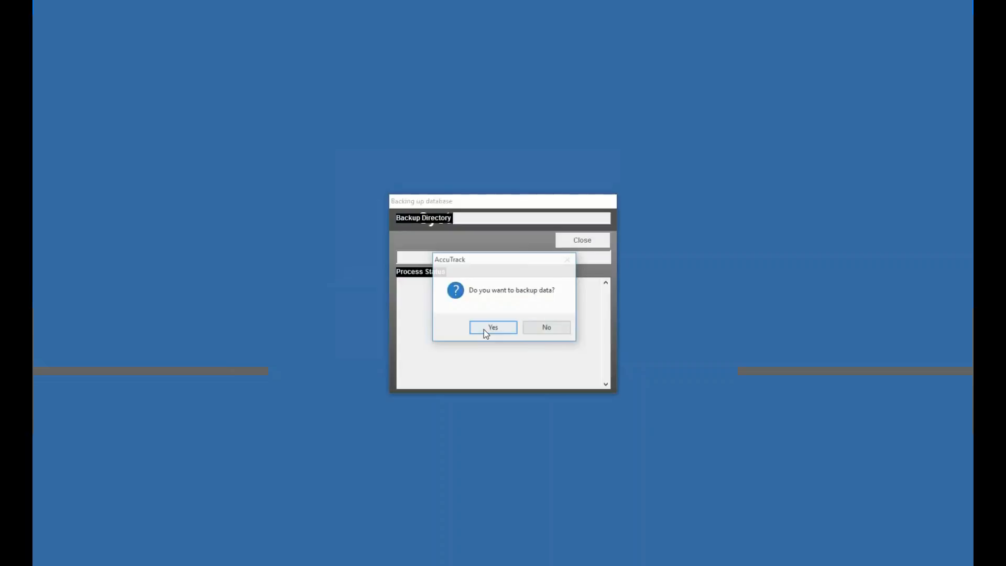
click(548, 327)
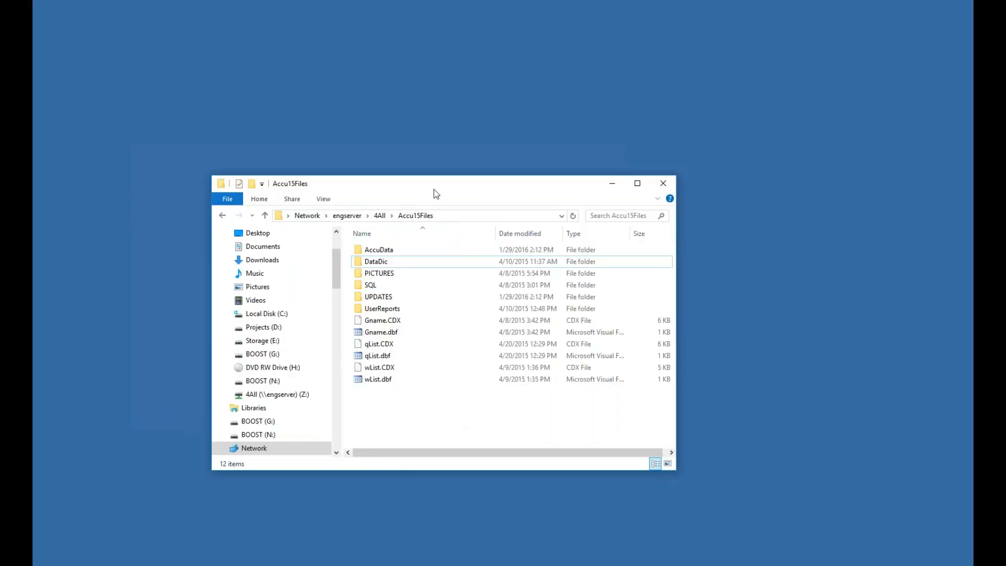
Step: Locate the AccuData and DataDic folders inside the Accu15Files network folder
click(475, 215)
click(478, 412)
click(389, 252)
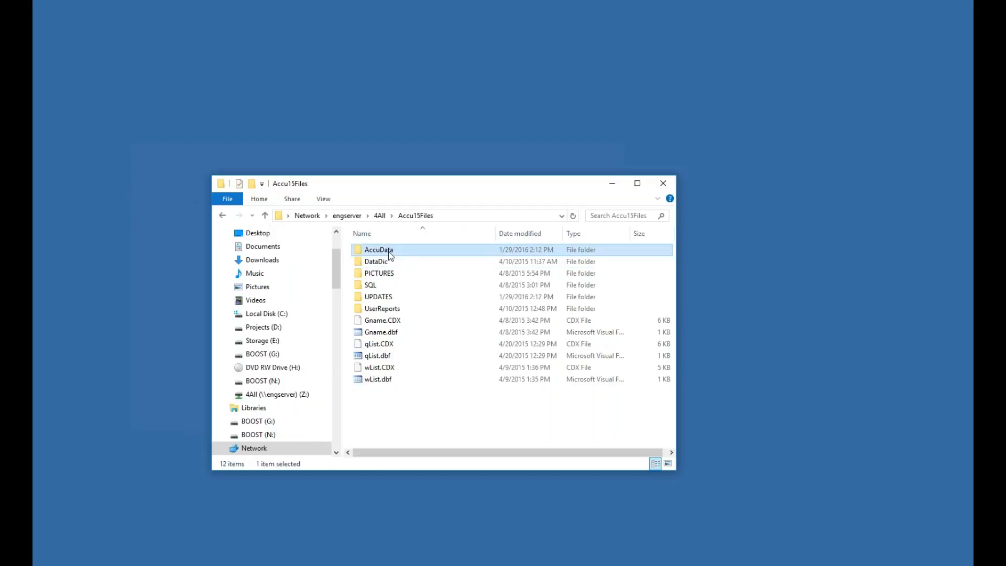
click(388, 264)
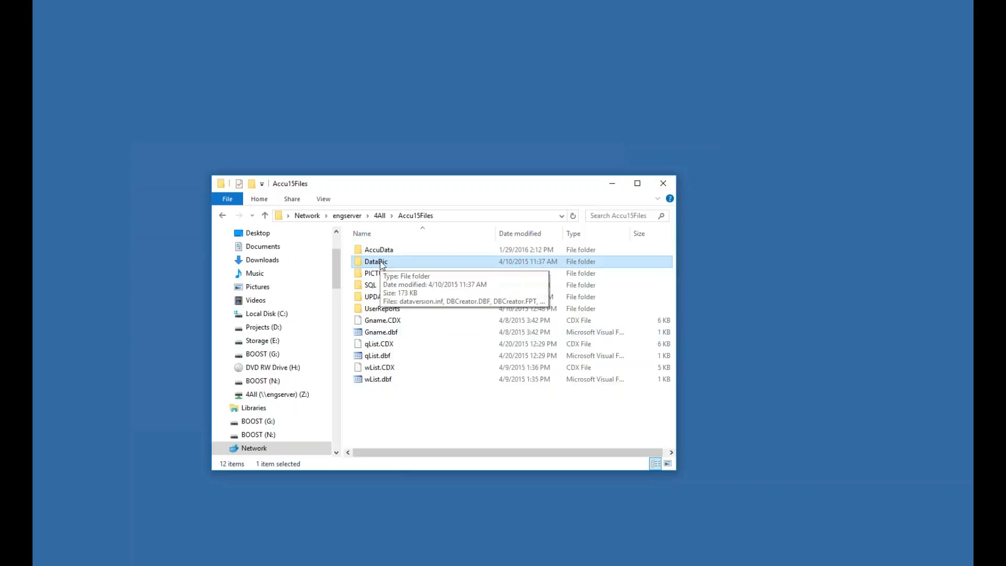
click(551, 416)
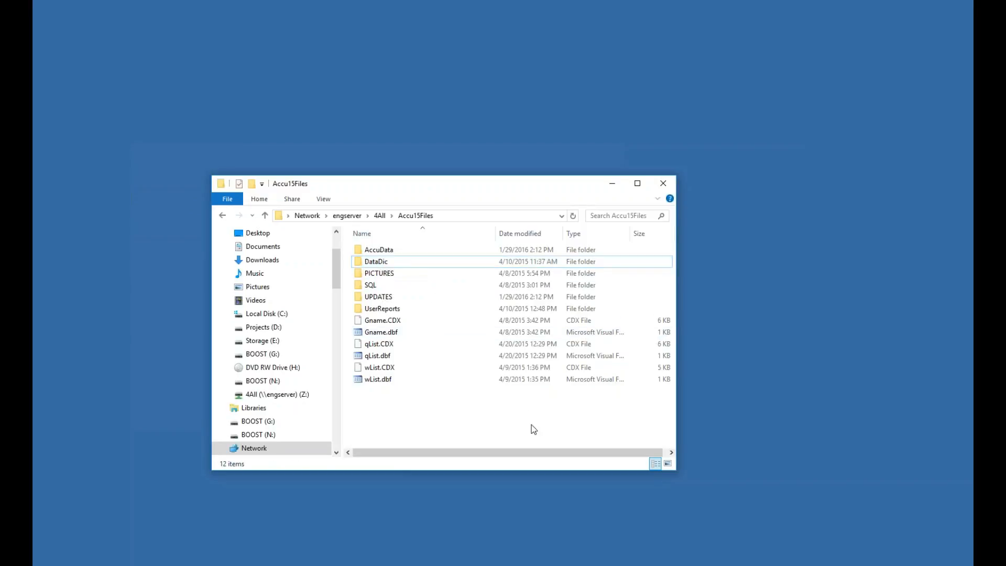
Step: Check the version number in the dataversion.inf file of the network AccuData folder, then close the file
double_click(386, 255)
click(426, 322)
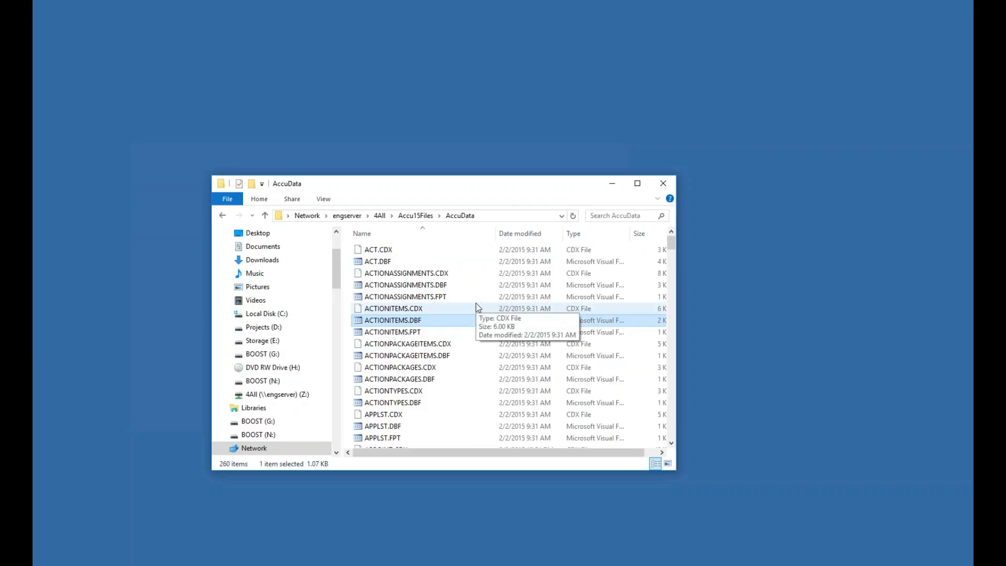
key(d)
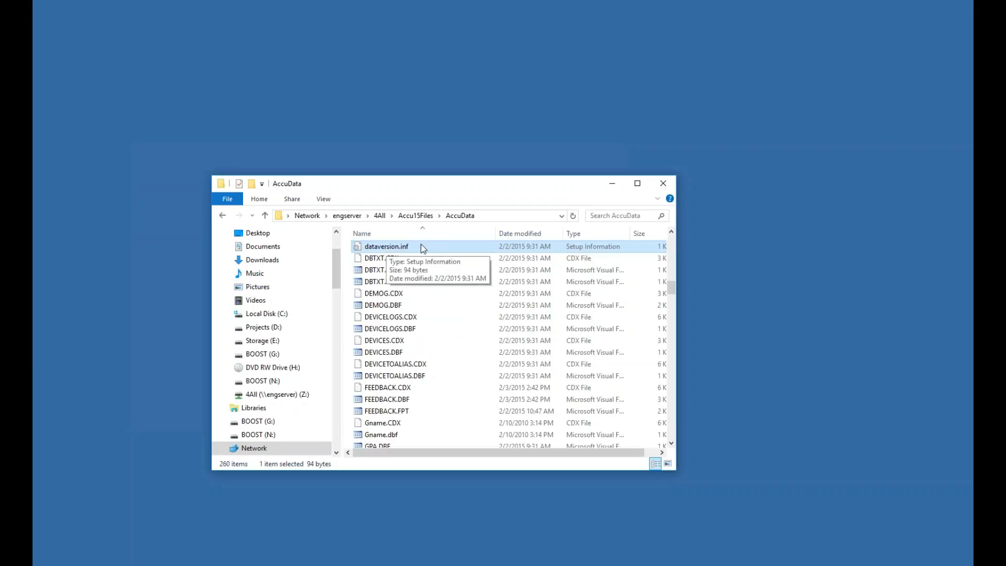
double_click(388, 246)
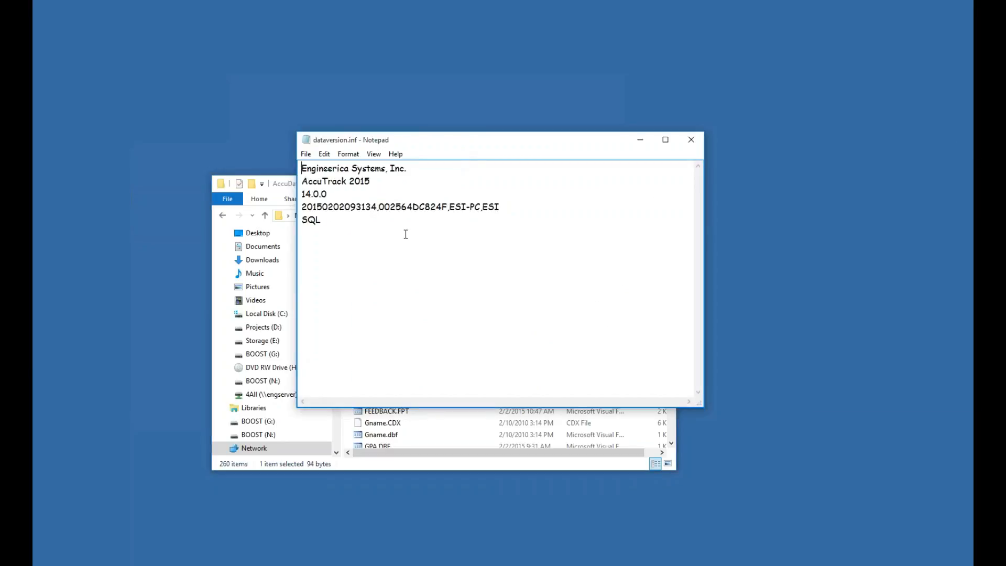
drag(328, 193, 287, 194)
click(322, 220)
drag(338, 196, 289, 193)
click(325, 223)
drag(336, 198, 295, 194)
click(325, 223)
click(701, 144)
Step: Check the version in the dataversion.inf file of the network DataDic folder, then return to Accu15Files
click(415, 215)
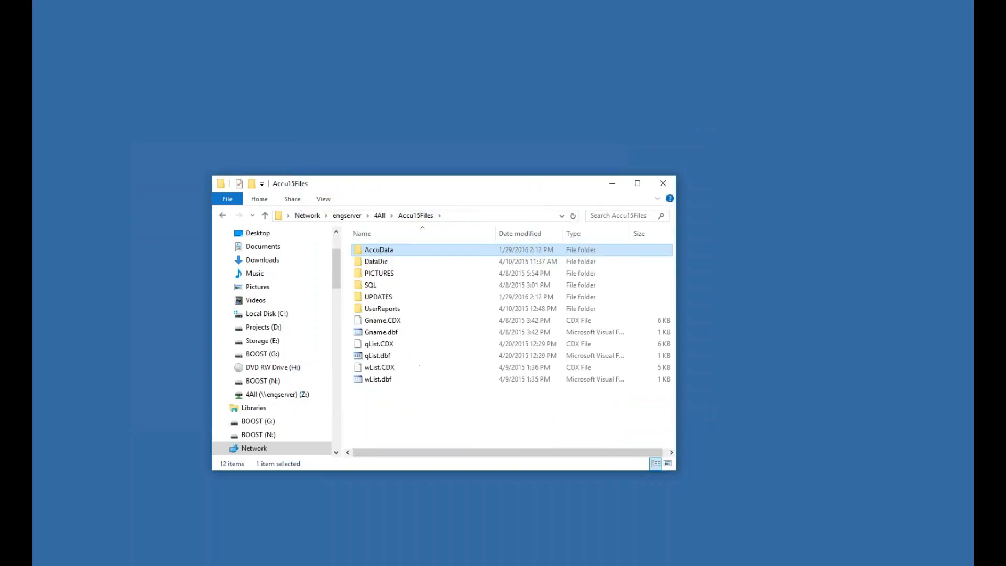
double_click(404, 260)
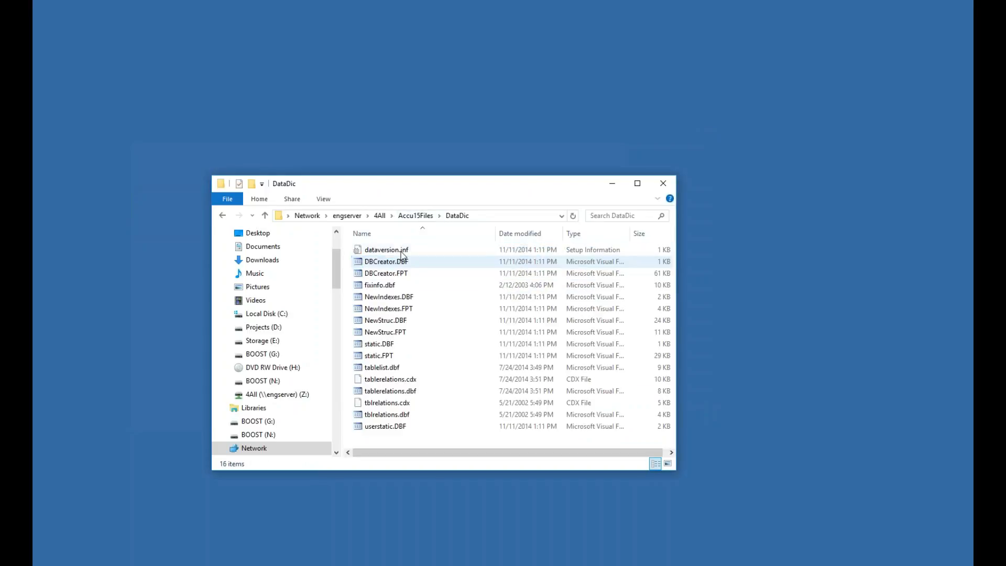
double_click(402, 252)
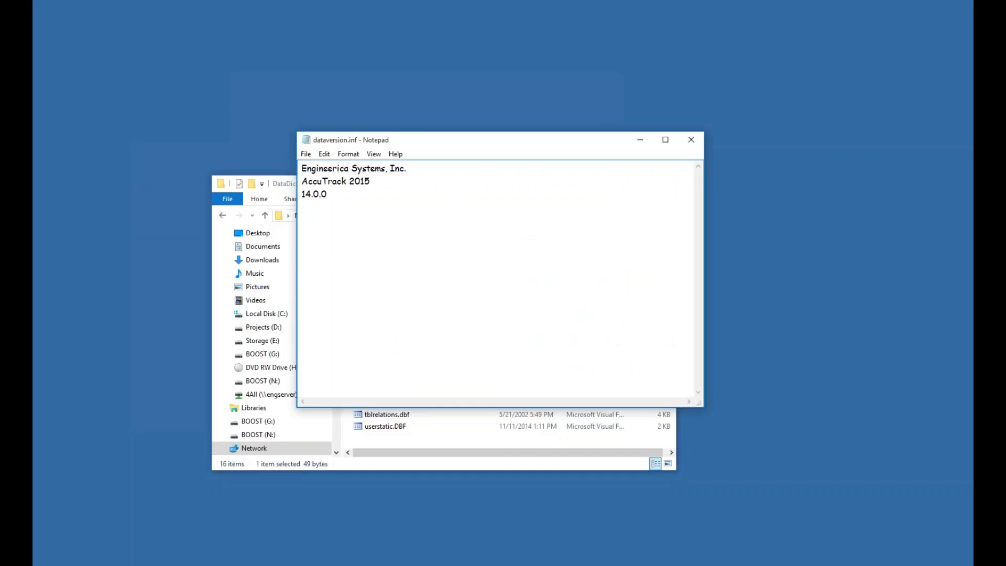
click(693, 142)
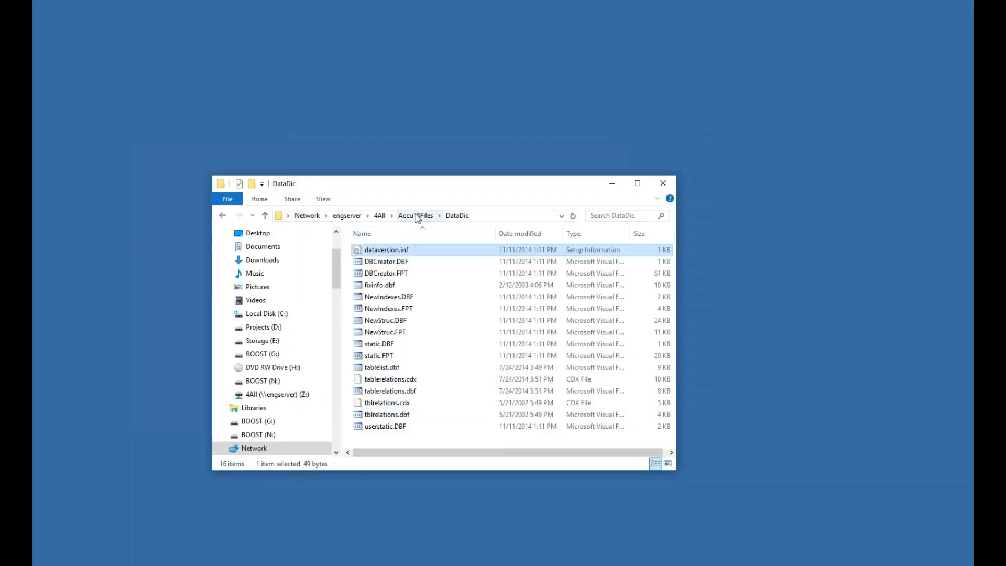
click(416, 215)
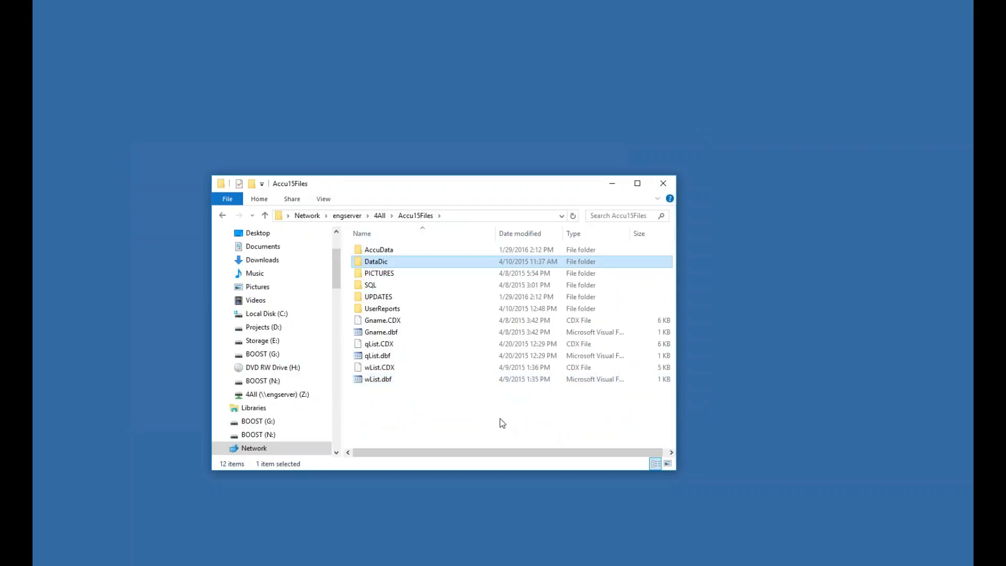
Step: Open C:\Program Files (x86)\Accu2016 in a second File Explorer window and place it beside the Accu15Files window
key(super+x)
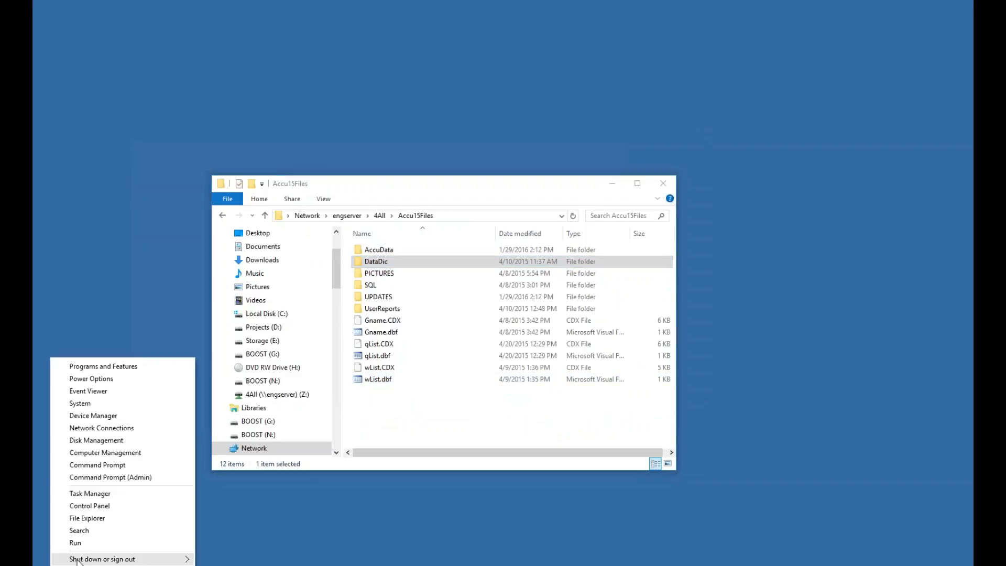
click(103, 519)
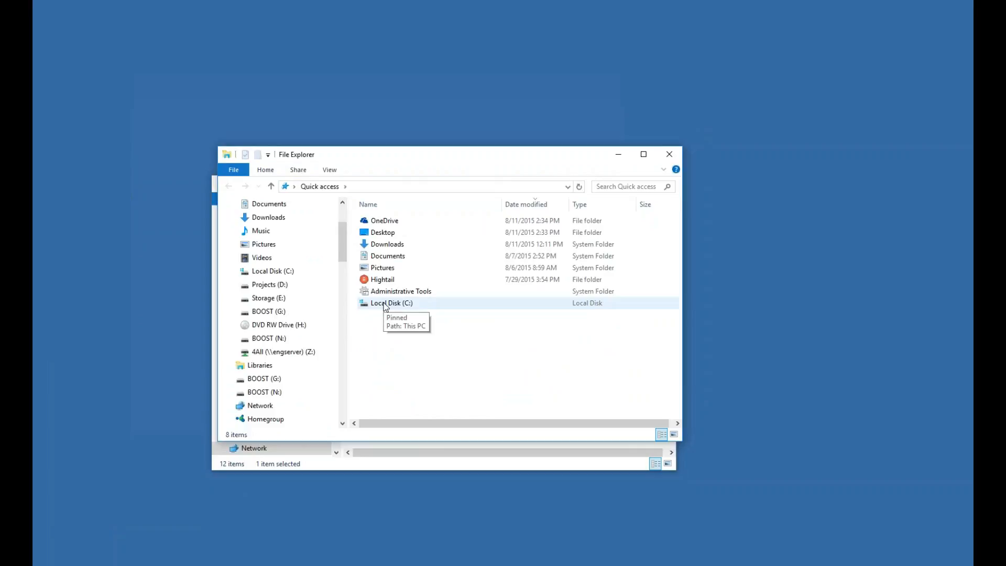
double_click(386, 304)
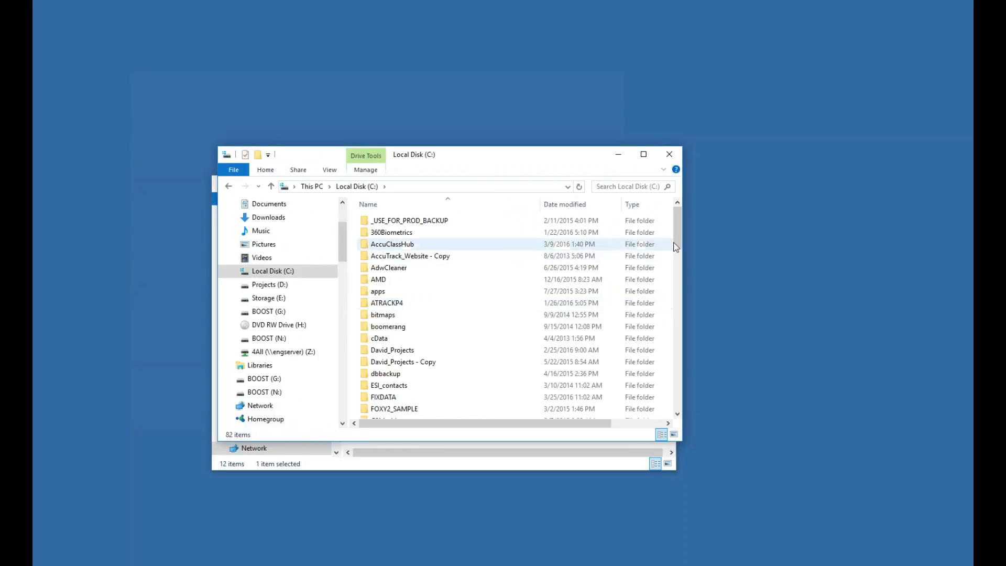
drag(679, 230, 677, 295)
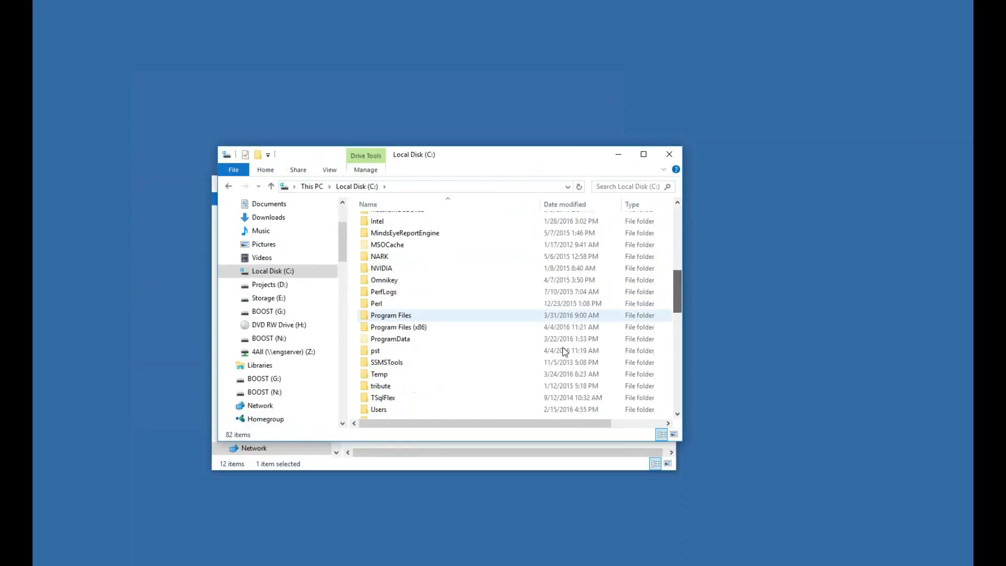
double_click(413, 327)
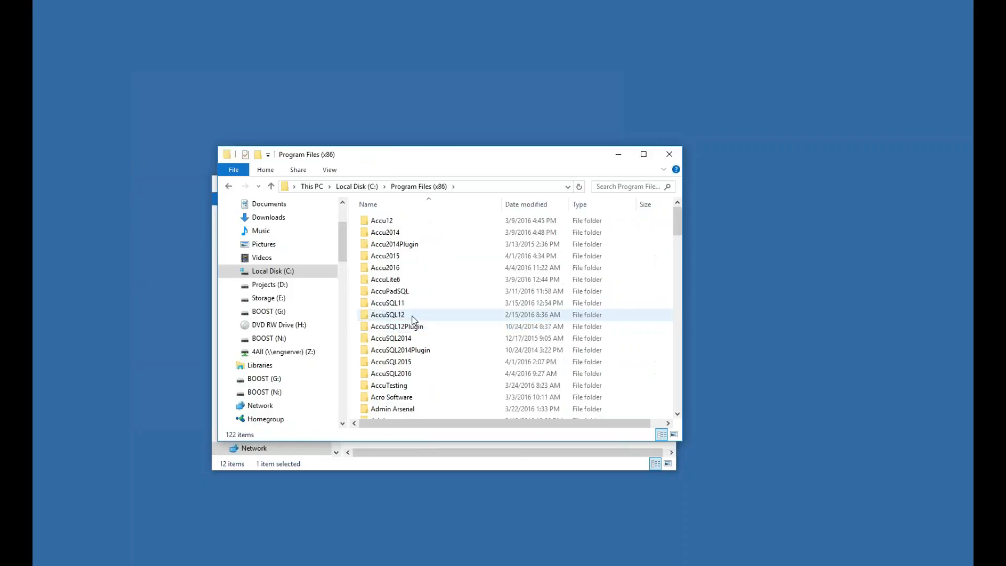
double_click(385, 268)
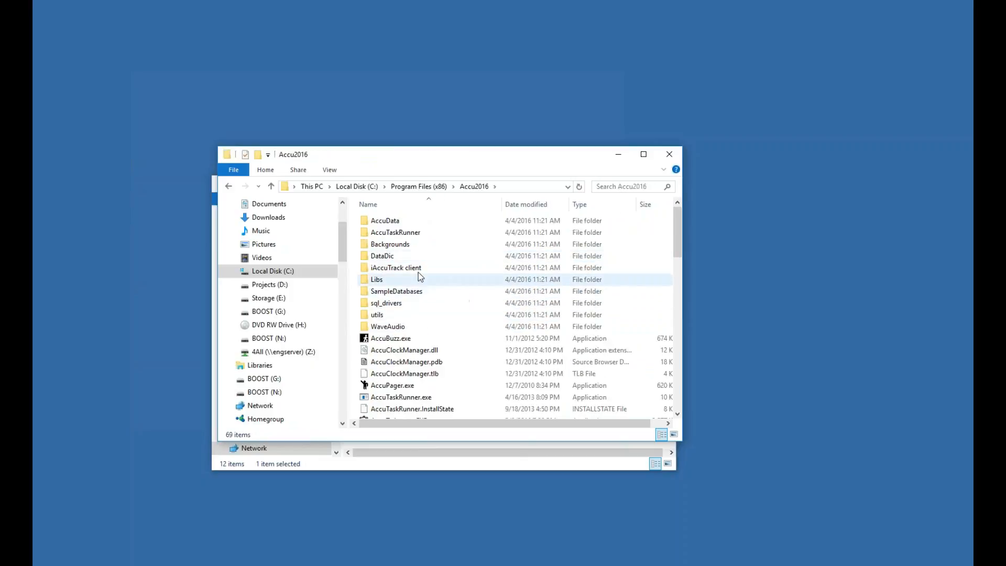
drag(407, 157, 650, 157)
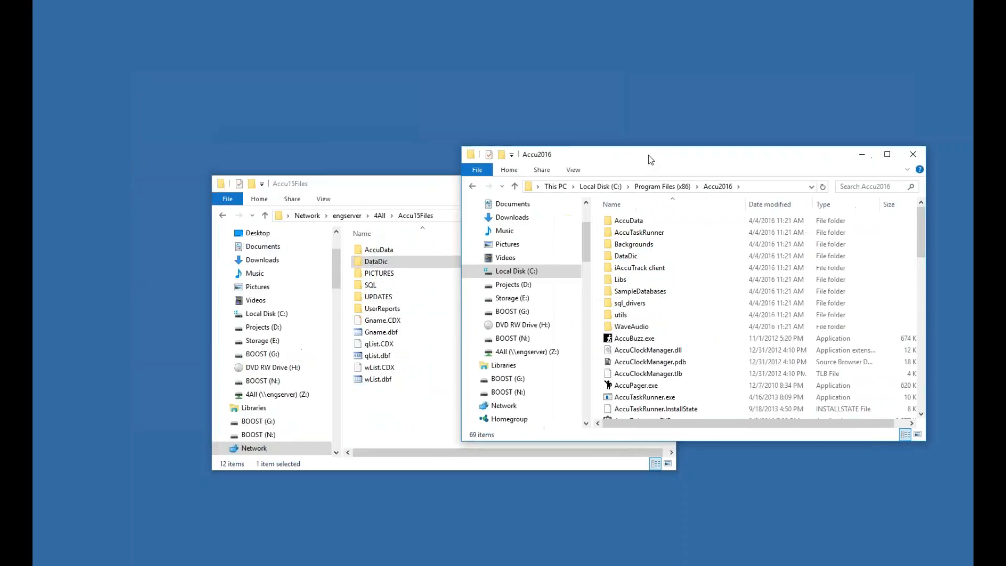
Step: Check the version in the dataversion.inf file of the local Accu2016 DataDic folder, then close the file
double_click(626, 256)
double_click(620, 224)
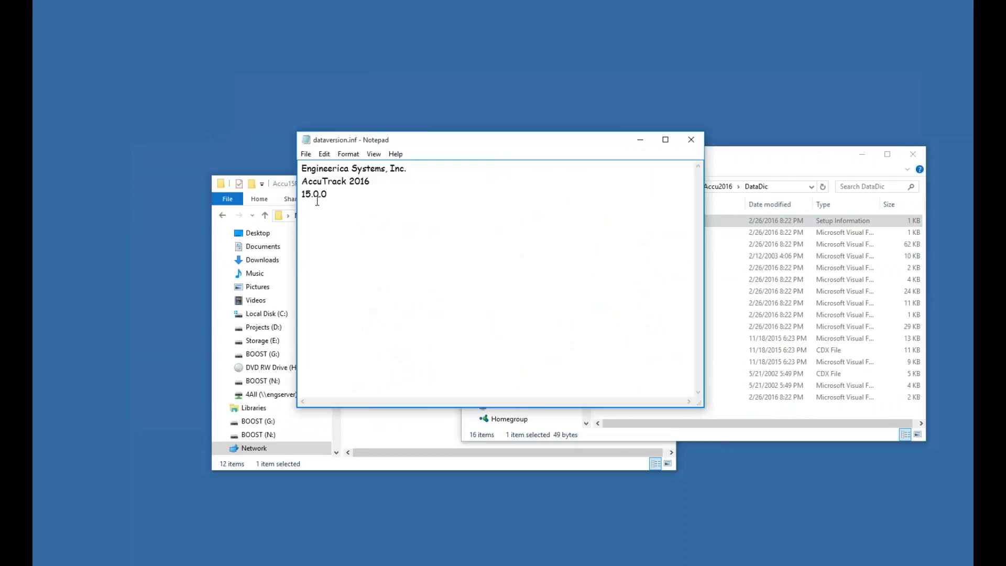
click(689, 140)
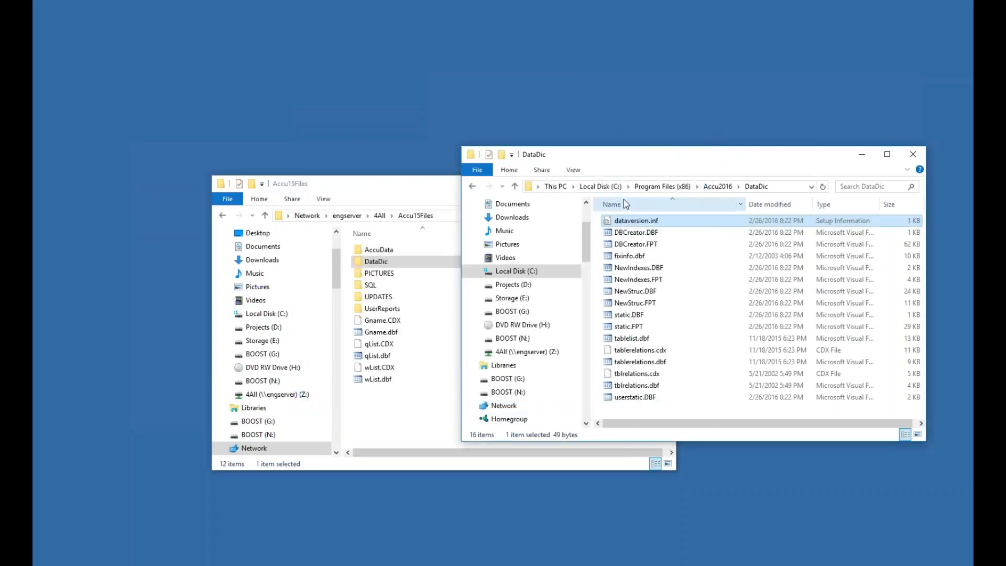
Step: Return the local window to the Accu2016 folder and rename the DataDic folder in the network Accu15Files folder as DataDic14
click(714, 187)
click(393, 264)
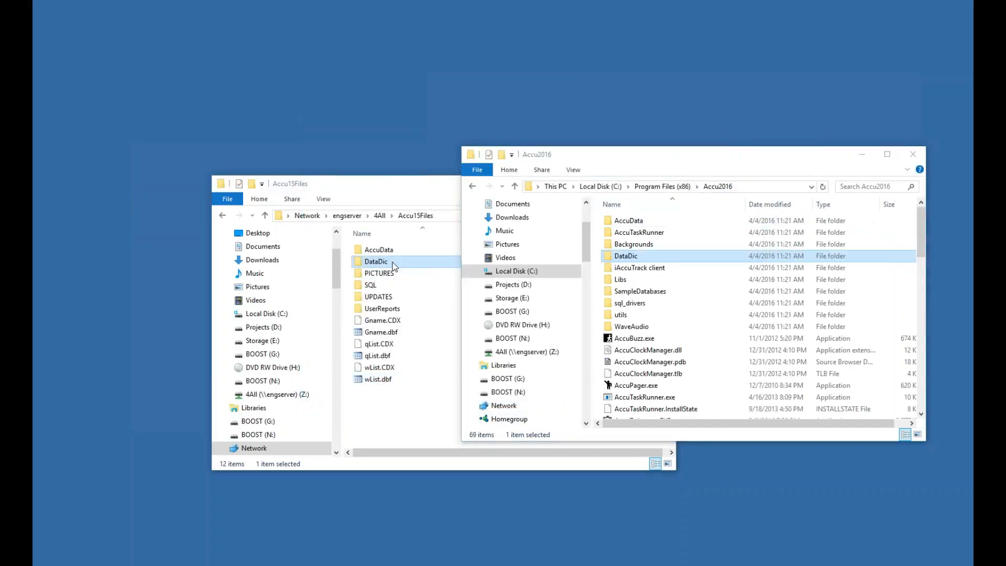
right_click(399, 264)
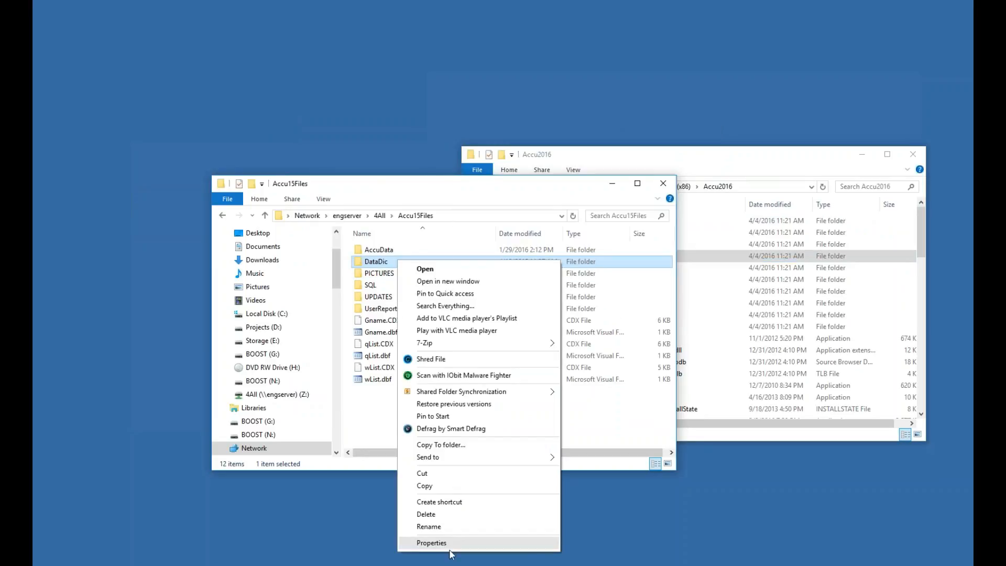
click(427, 527)
key(End)
text(14)
click(449, 410)
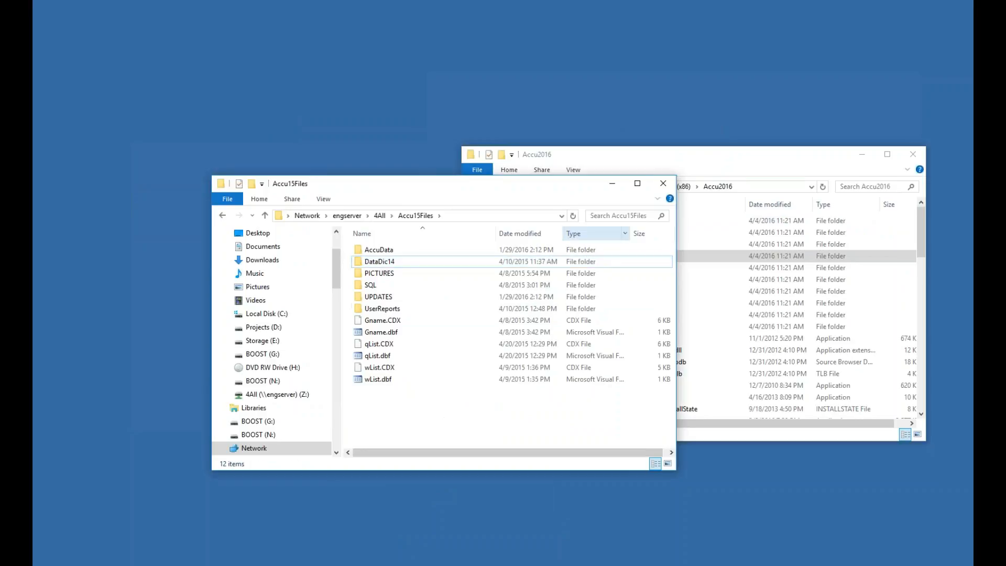
Step: Copy the DataDic folder from the local Accu2016 folder into the network Accu15Files folder, then close the Accu2016 window
click(669, 165)
click(636, 257)
right_click(636, 256)
click(588, 275)
drag(611, 260, 399, 427)
click(427, 451)
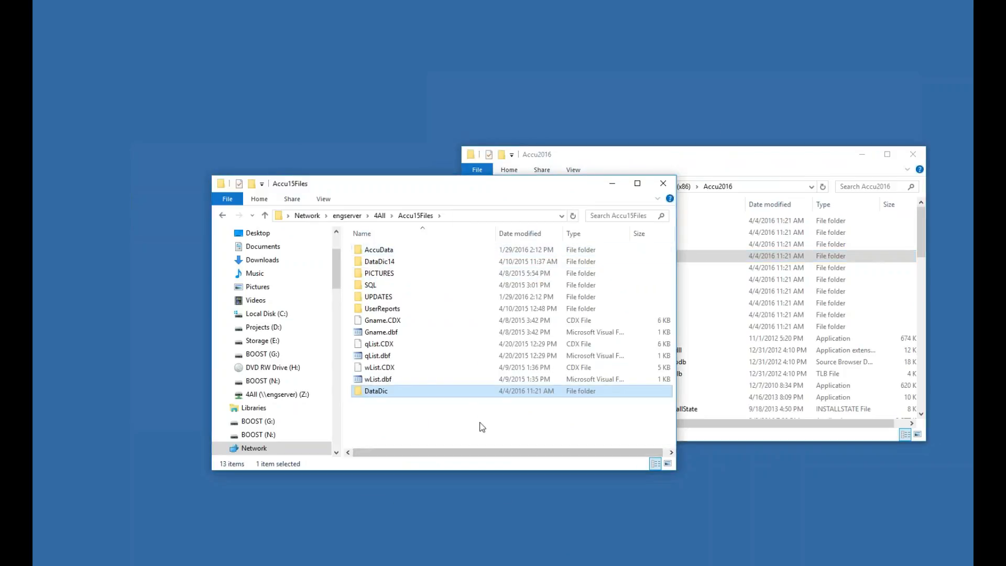
click(912, 154)
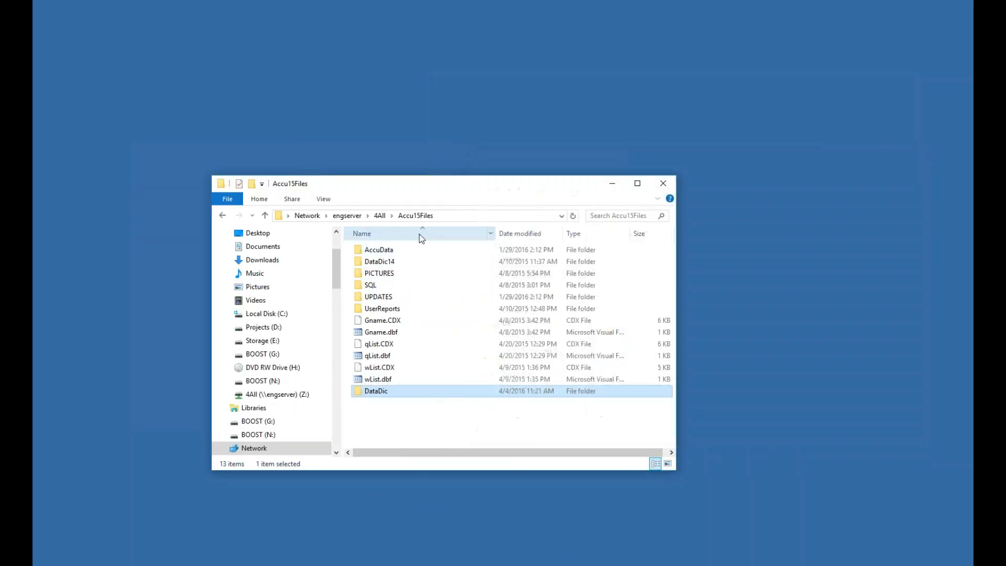
Step: Check the version in the dataversion.inf file of the network AccuData folder again, then close the file
click(370, 250)
double_click(370, 250)
click(413, 321)
key(d)
double_click(387, 246)
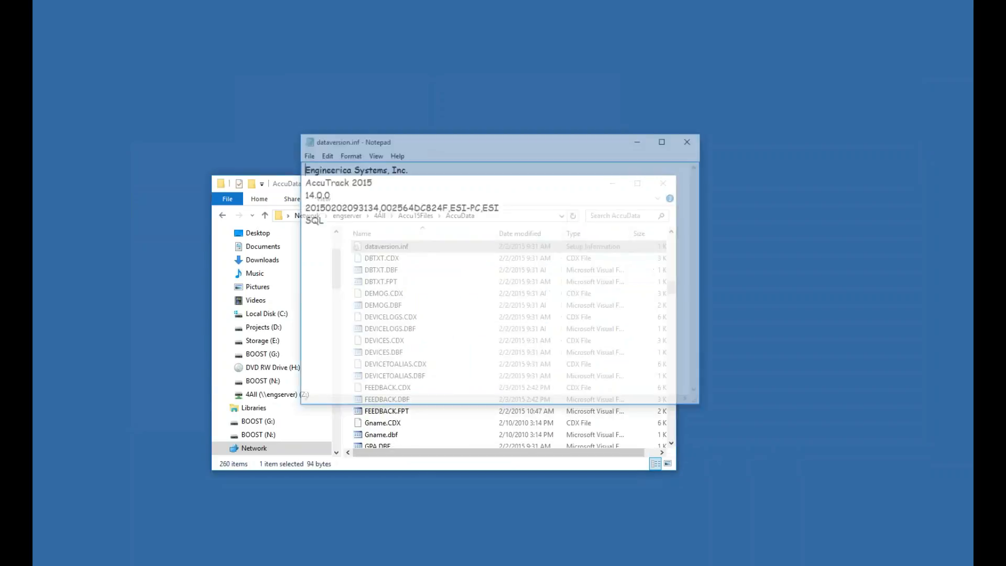
click(691, 139)
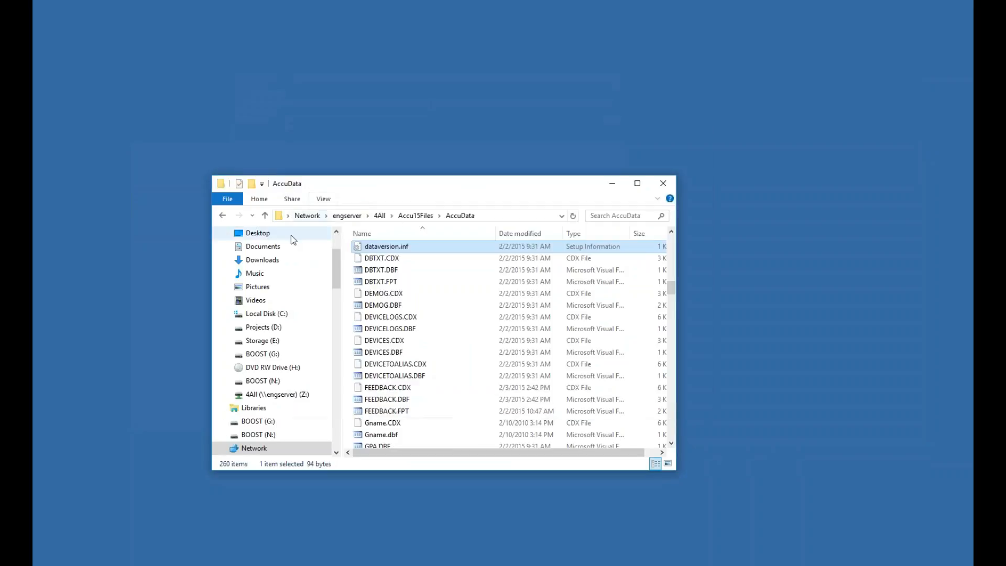
Step: Check the version in the dataversion.inf file of the newly copied network DataDic folder, then close the file and the folder window
click(415, 215)
double_click(377, 262)
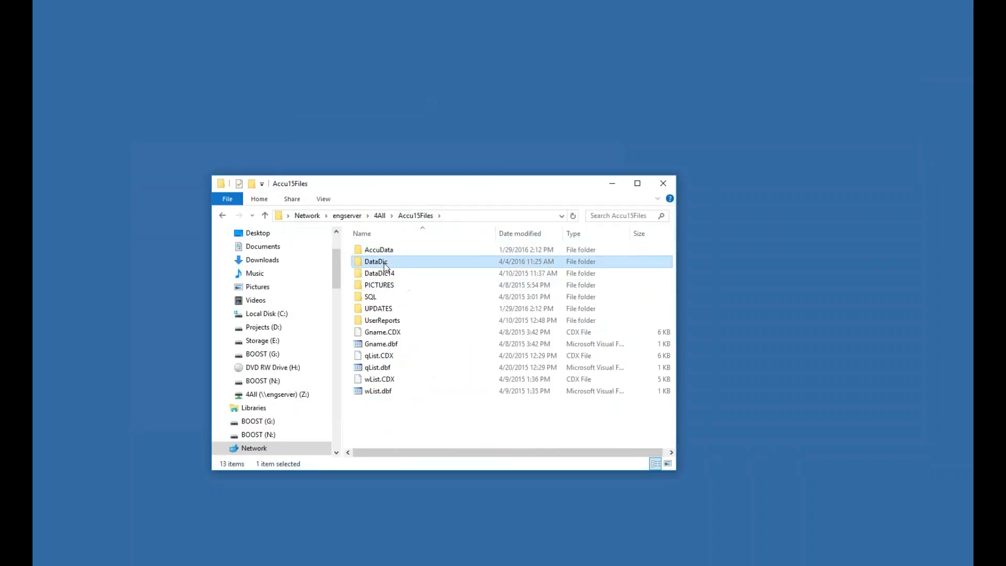
double_click(390, 250)
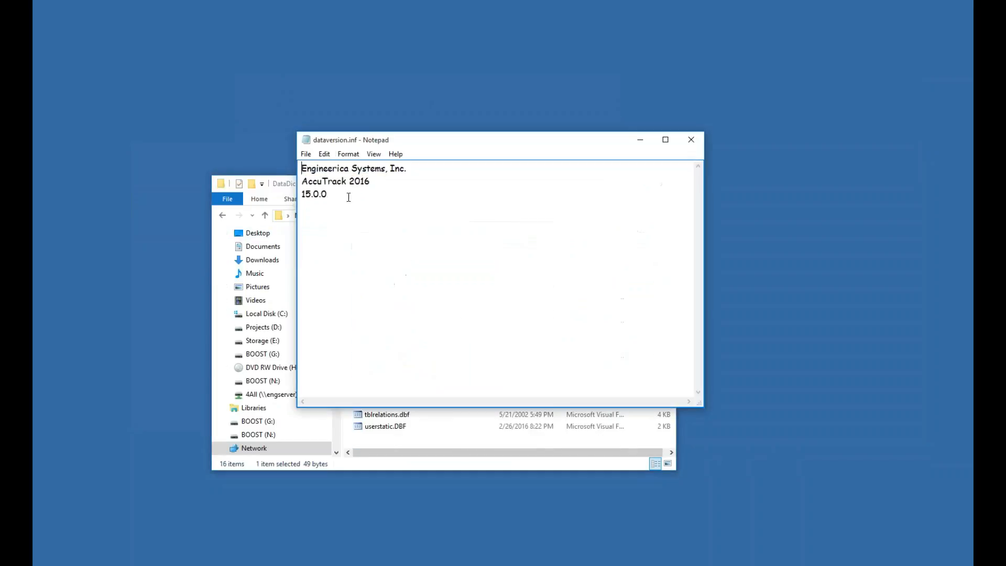
click(691, 141)
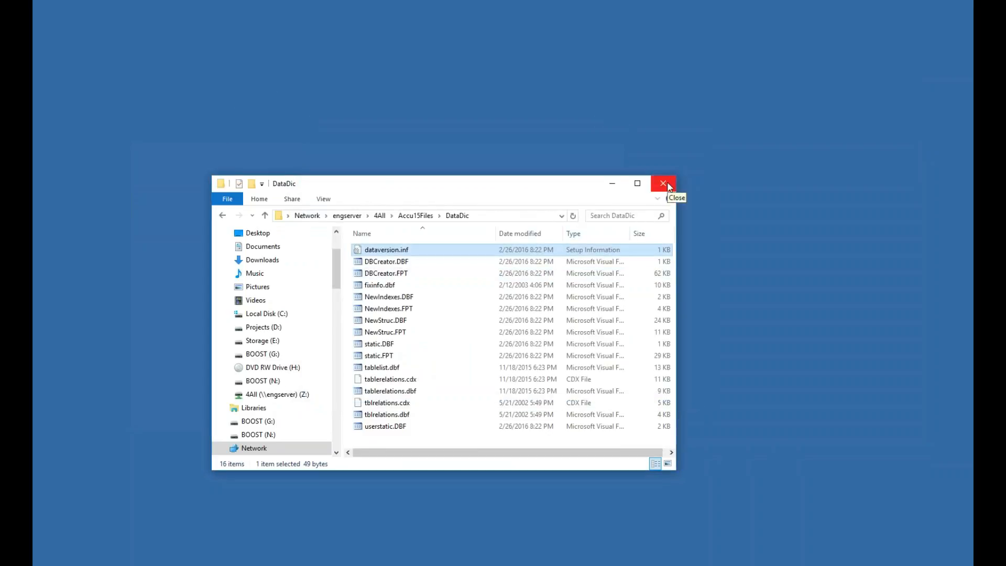
click(667, 185)
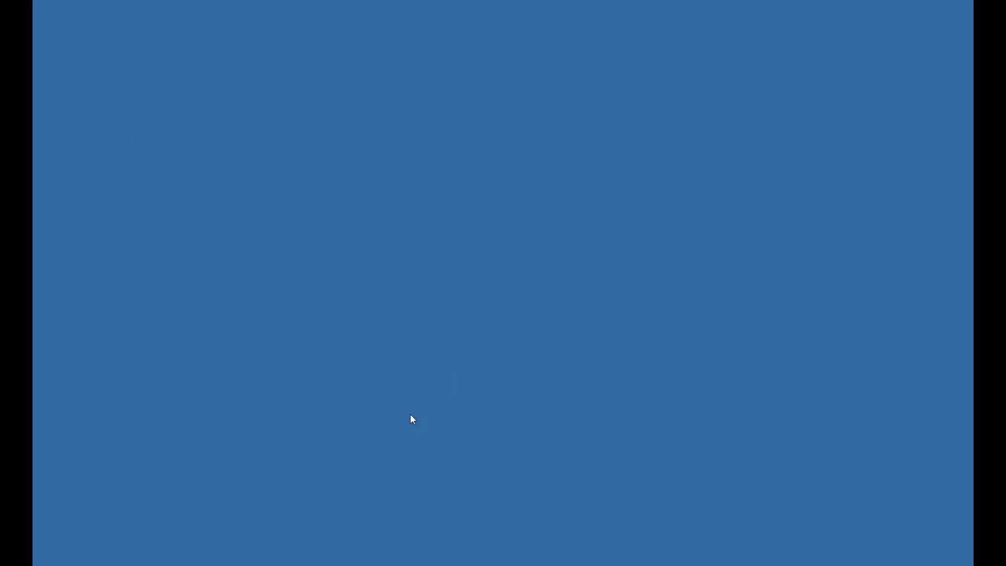
Step: Open the C:\Program Files (x86)\Accu2016 folder in a new File Explorer window
key(super+e)
click(400, 349)
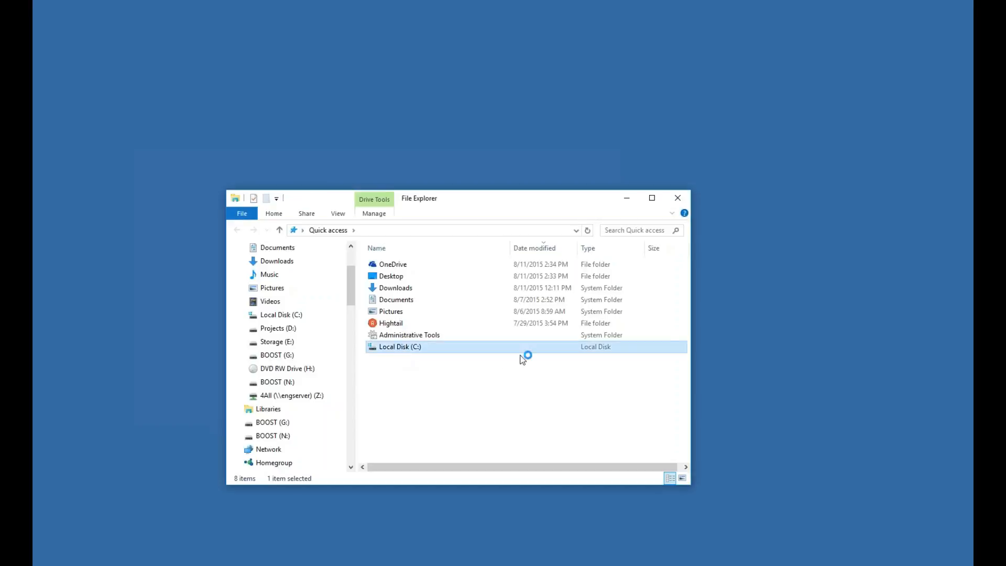
double_click(398, 350)
scroll(576, 267, down, 8)
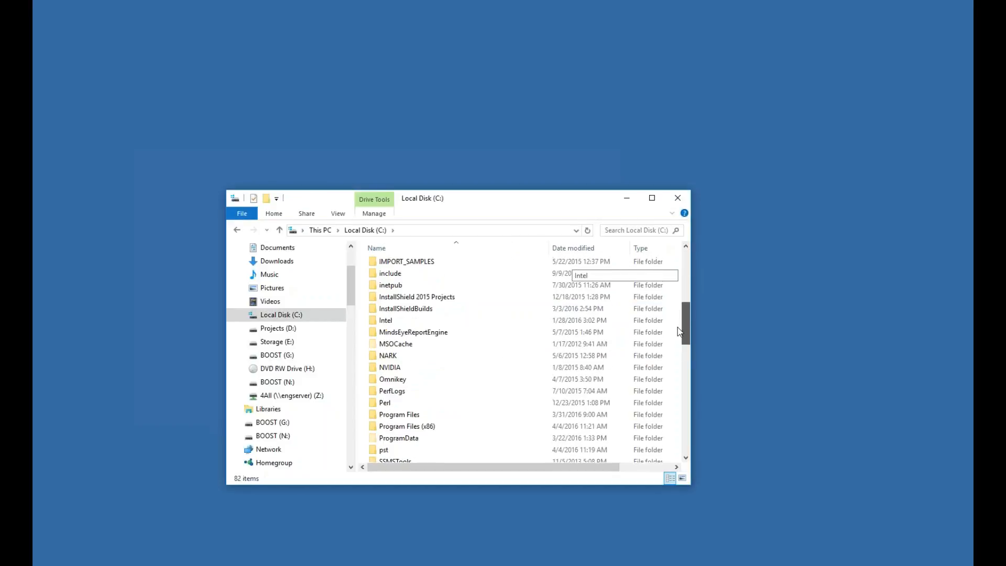
double_click(445, 357)
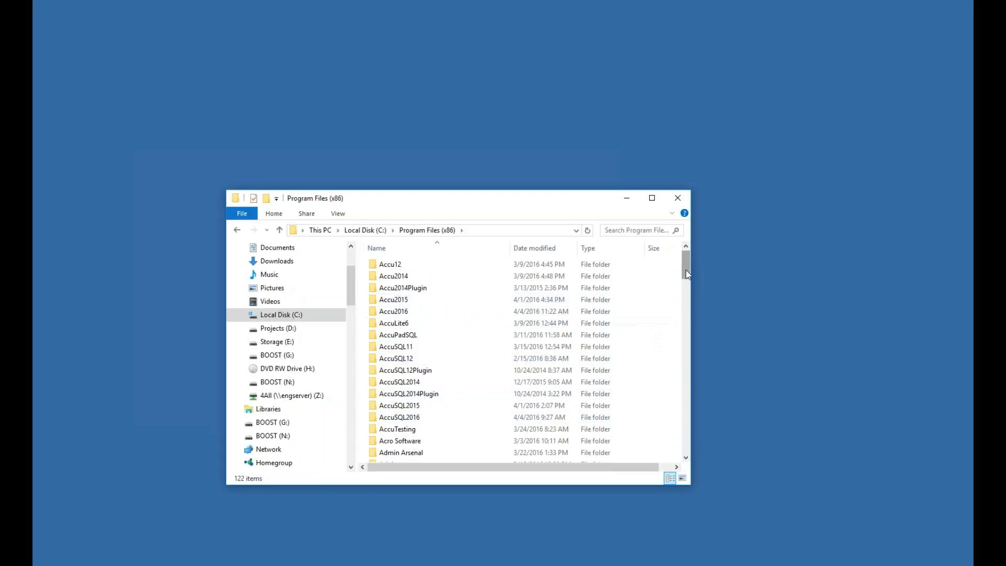
double_click(416, 312)
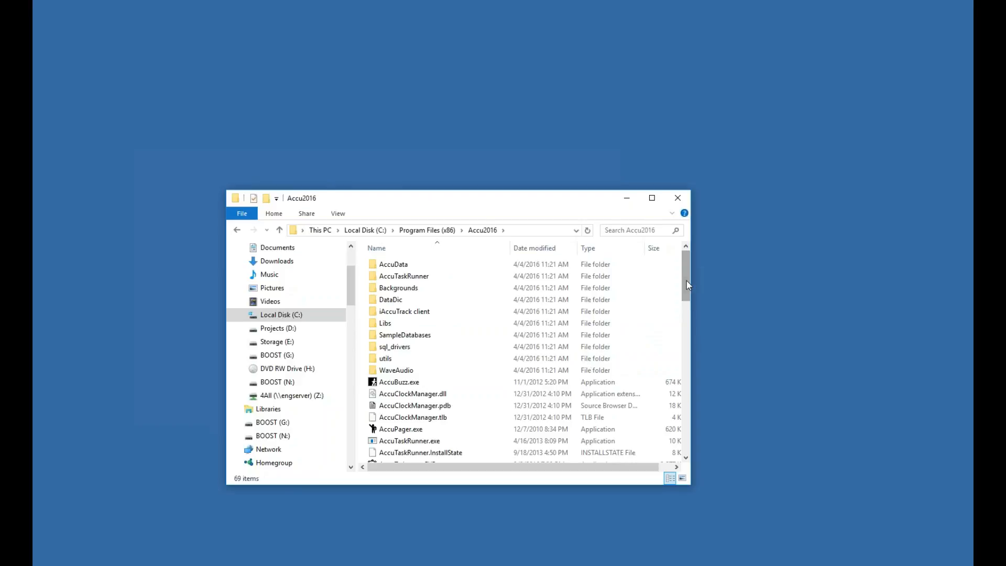
mouse_move(307, 543)
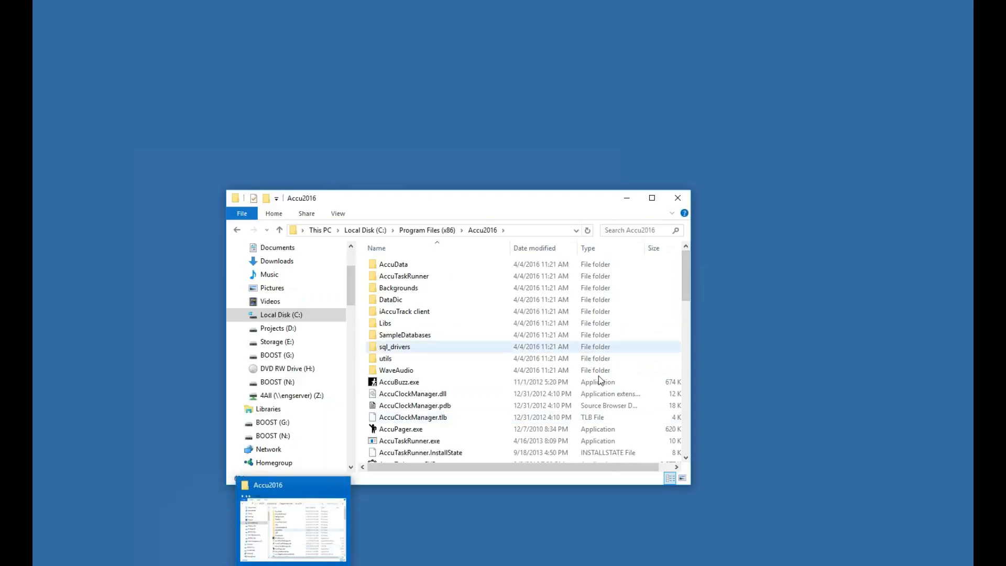
Step: Open the Accu15Files\AccuData folder on the 4All (Z:) network drive and copy its folder path
click(291, 395)
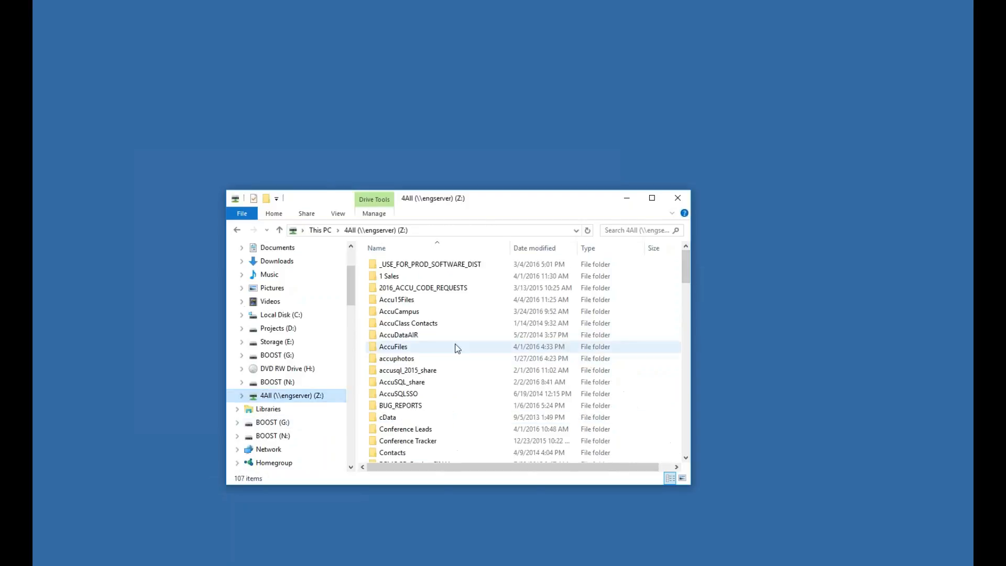
click(406, 301)
double_click(406, 302)
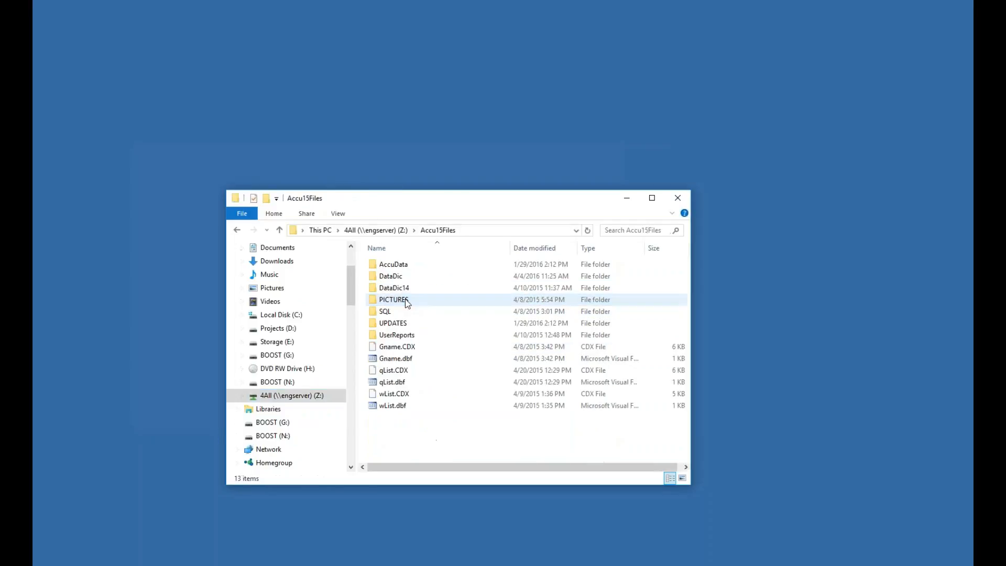
double_click(400, 265)
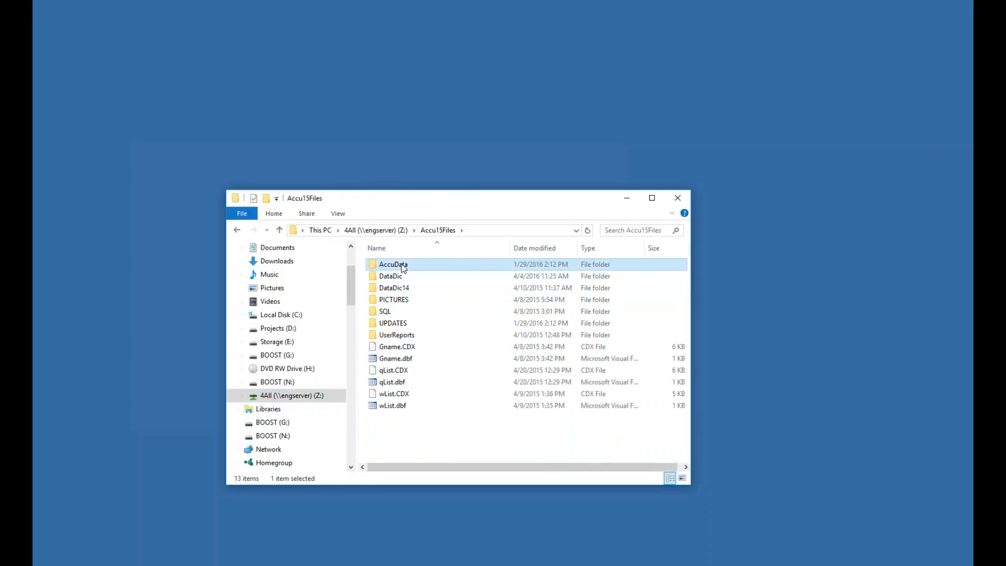
click(516, 231)
key(ctrl+c)
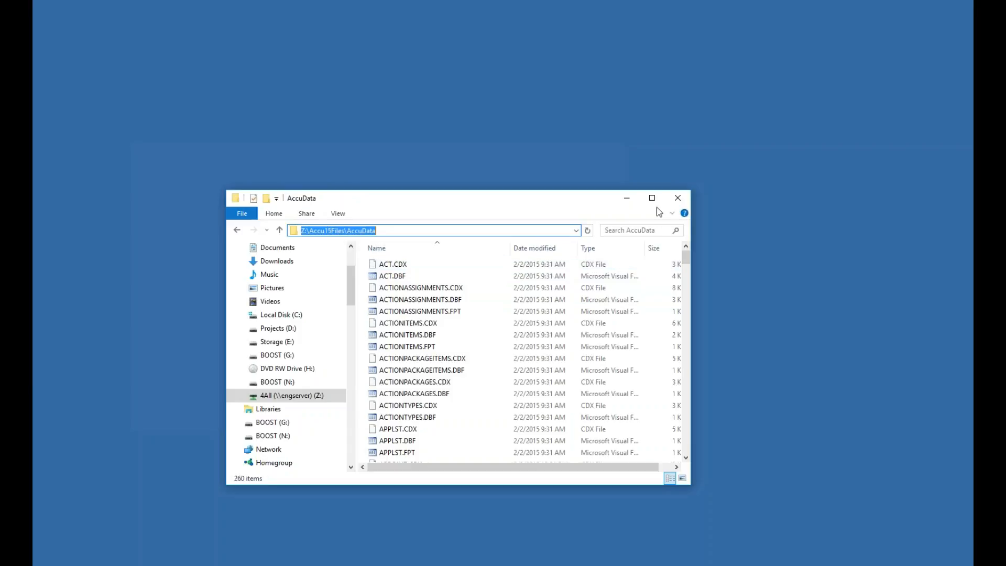
Step: Leave the network drive and go back to the C:\Program Files (x86)\Accu2016 folder
click(238, 230)
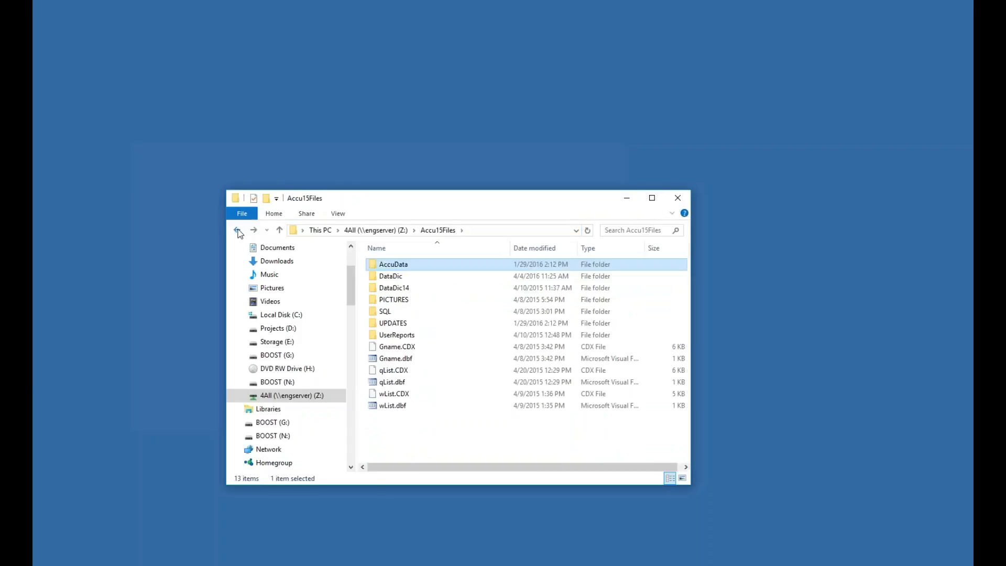
click(237, 230)
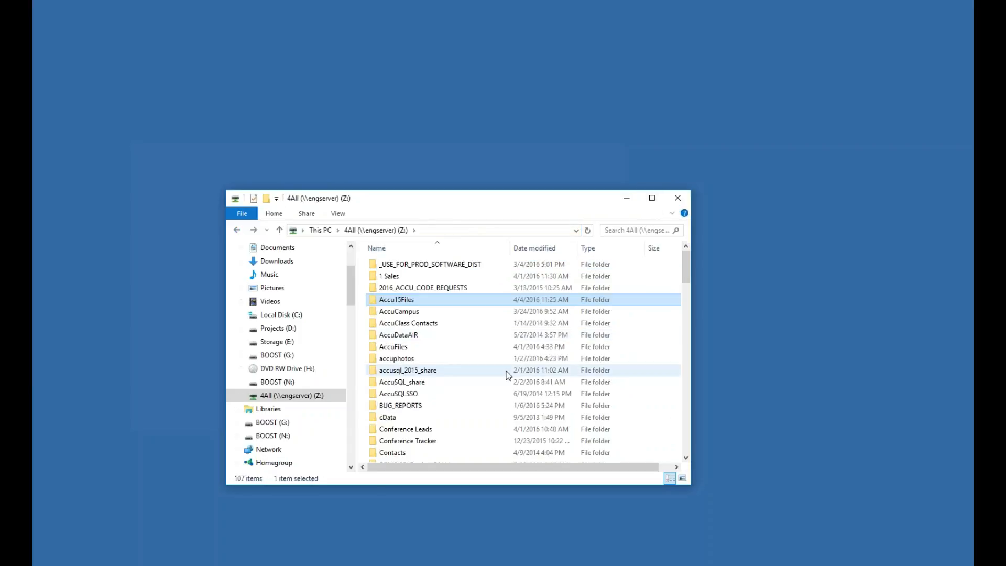
scroll(471, 381, down, 3)
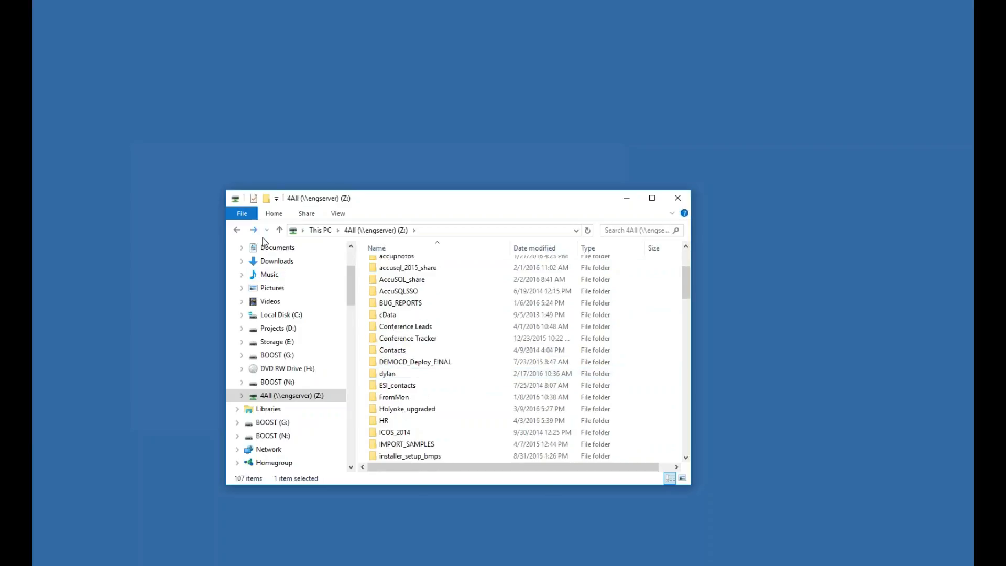
click(279, 230)
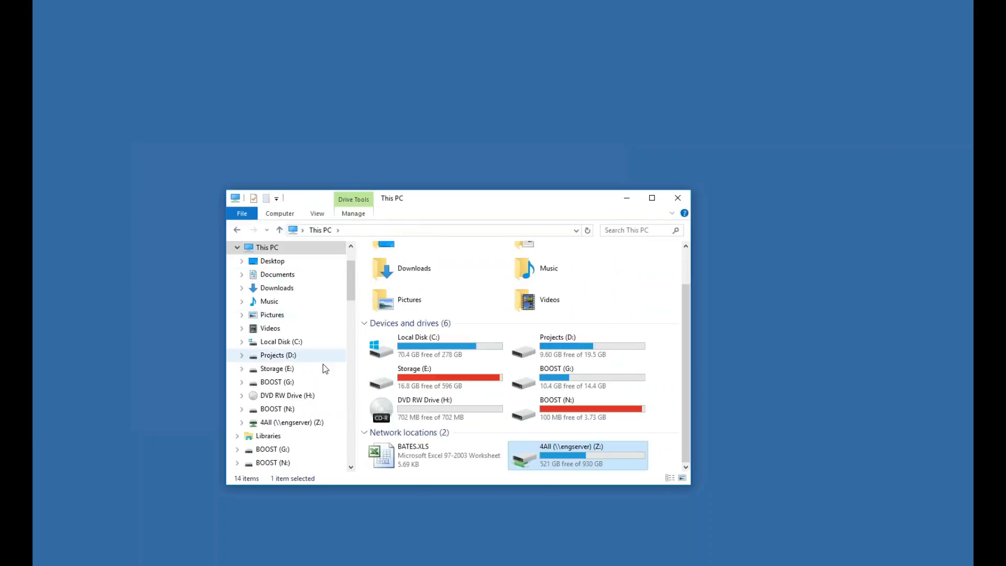
click(299, 341)
scroll(682, 316, down, 4)
scroll(683, 316, down, 6)
double_click(475, 360)
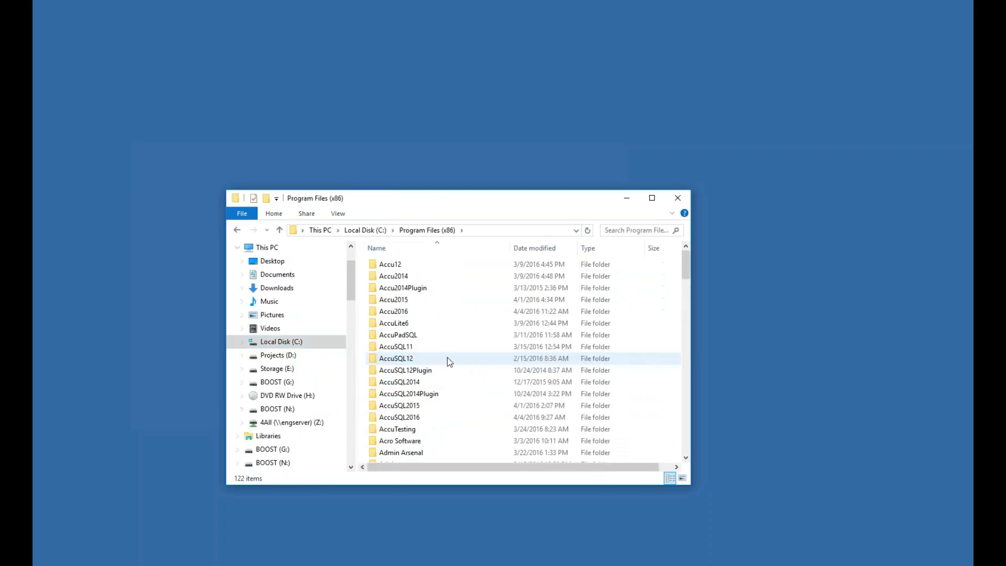
double_click(414, 311)
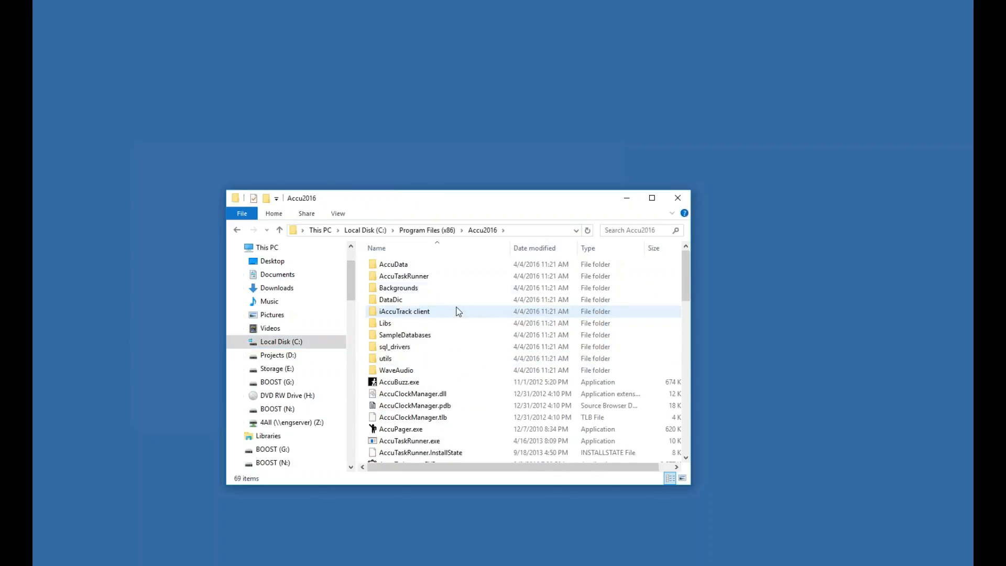
Step: Run setdatapath.exe from the Accu2016 folder and continue with the Native data mode
drag(683, 271, 683, 348)
click(461, 364)
key(s)
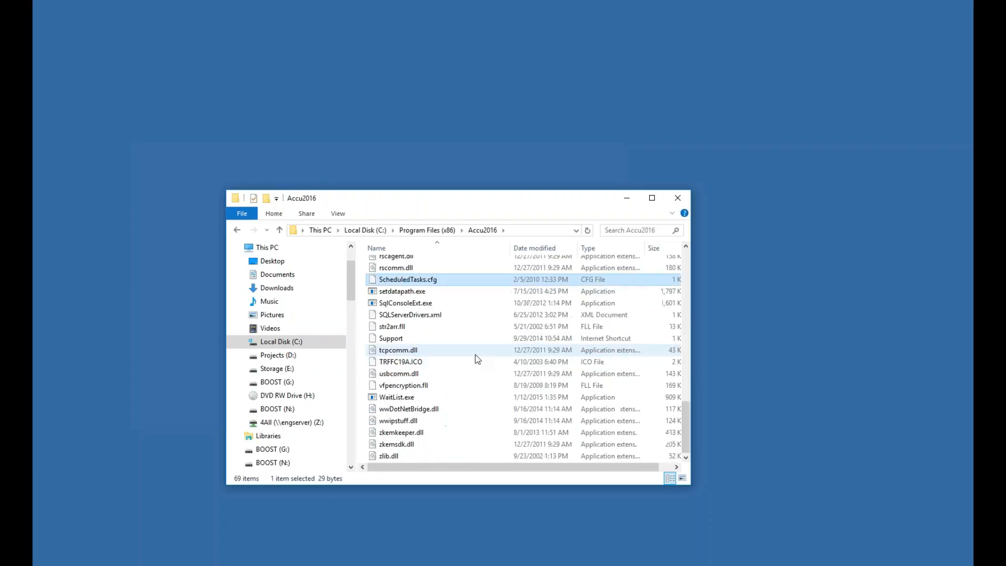
double_click(387, 292)
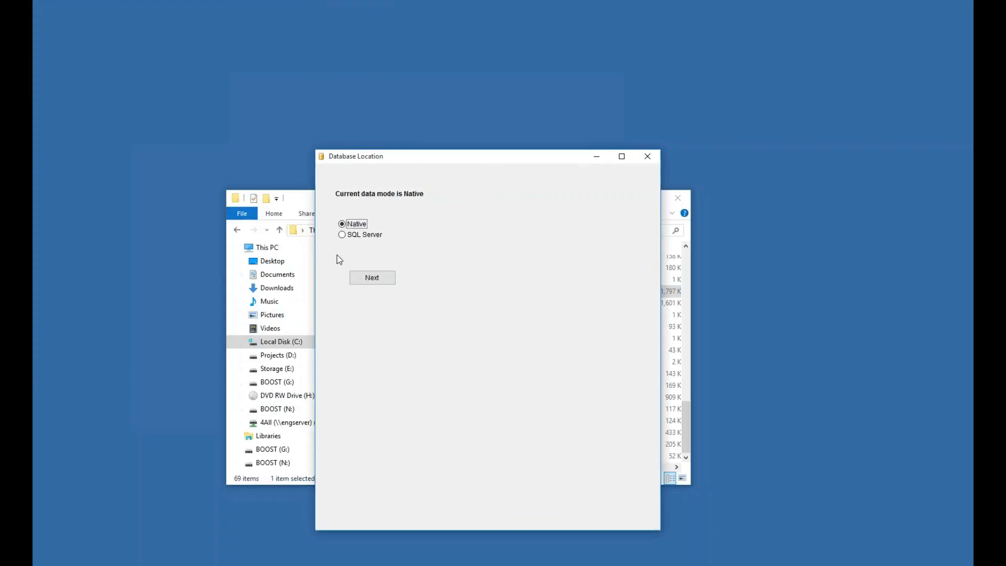
click(372, 278)
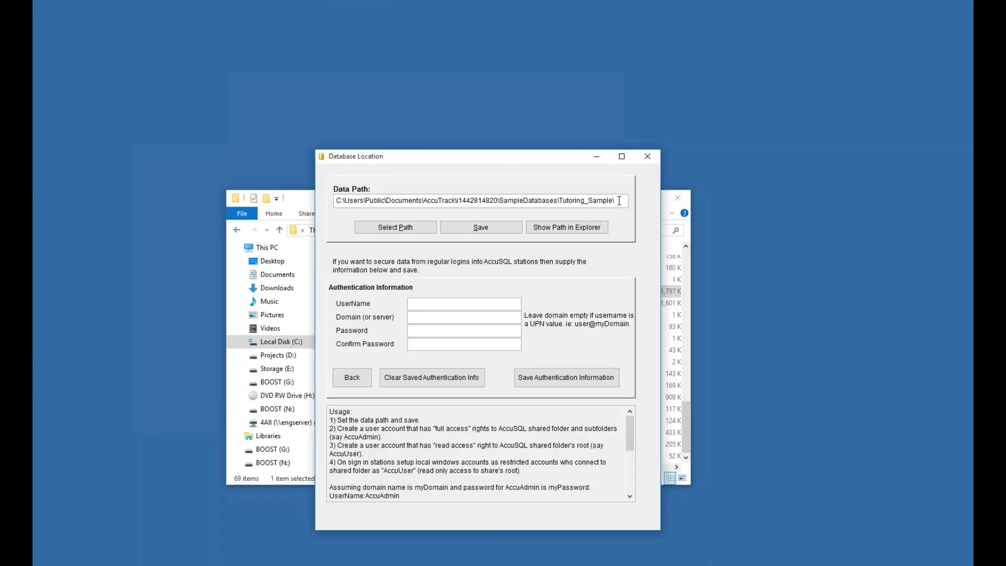
Step: Replace the data path with the copied Z:\Accu15Files\AccuData, save it, and close the Database Location window
drag(619, 201, 324, 187)
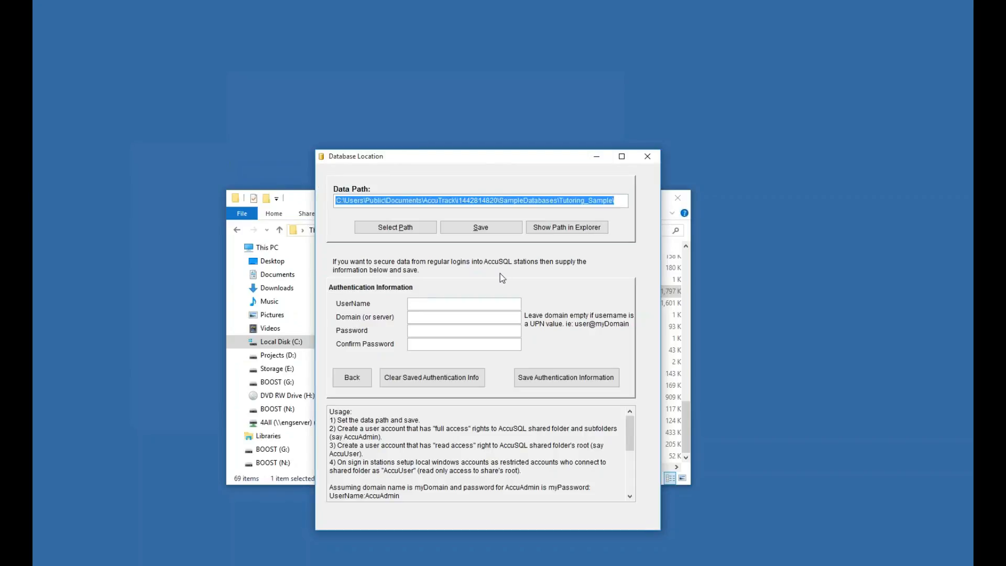
key(ctrl+v)
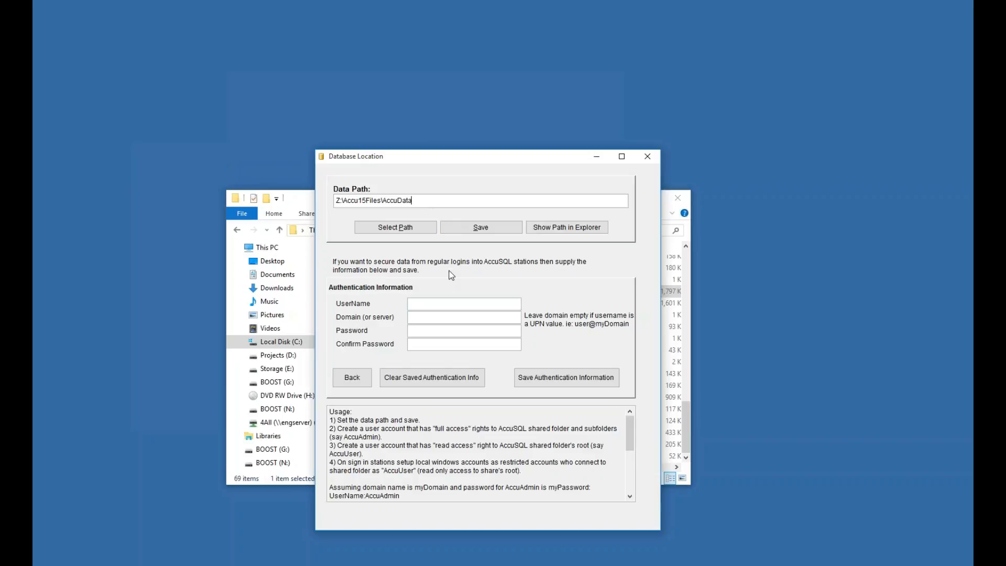
click(479, 228)
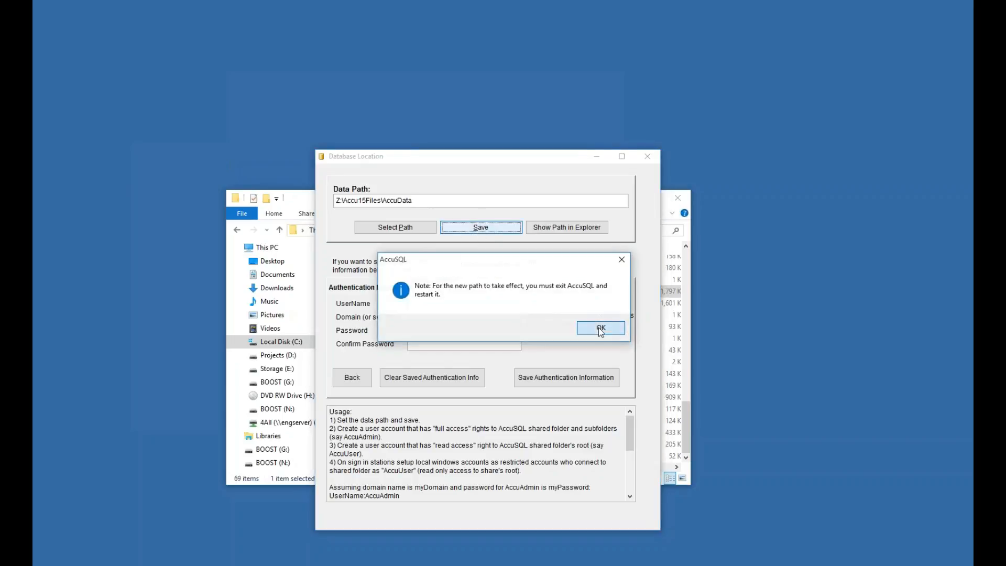
click(586, 325)
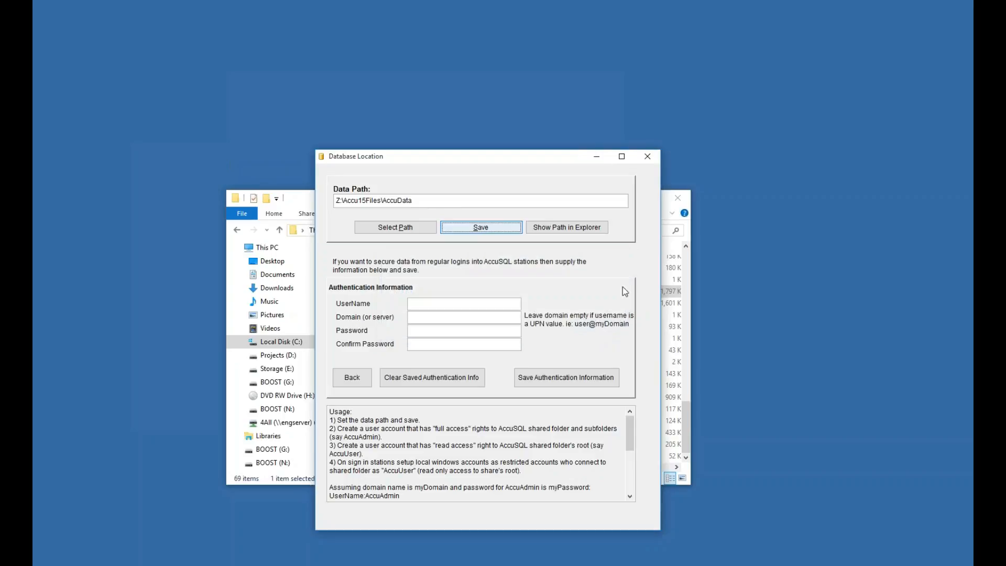
click(645, 158)
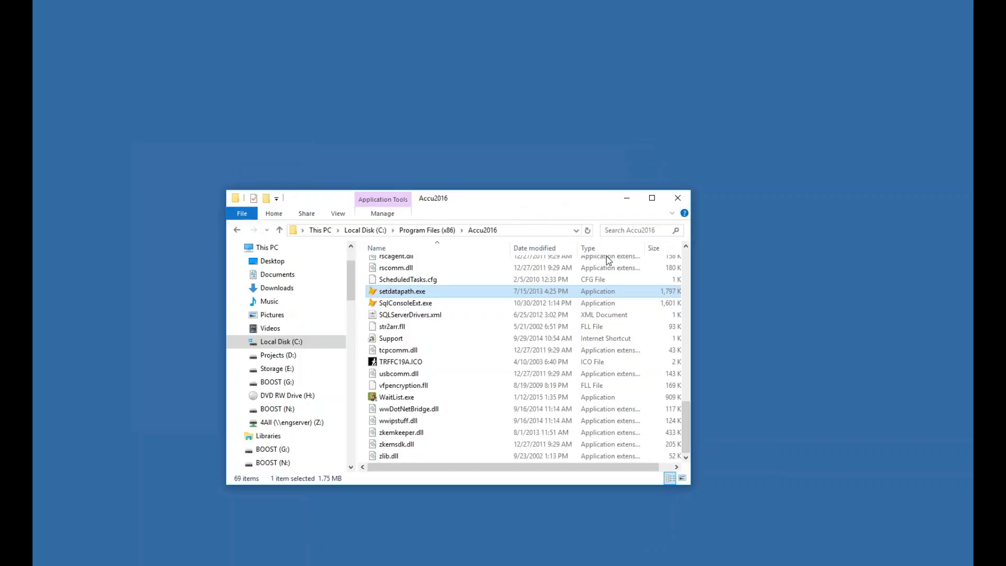
Step: Launch AccuTrack2016.exe from the Accu2016 folder, close the folder window, and run the data file upgrade through to closing the updater
drag(685, 427, 685, 291)
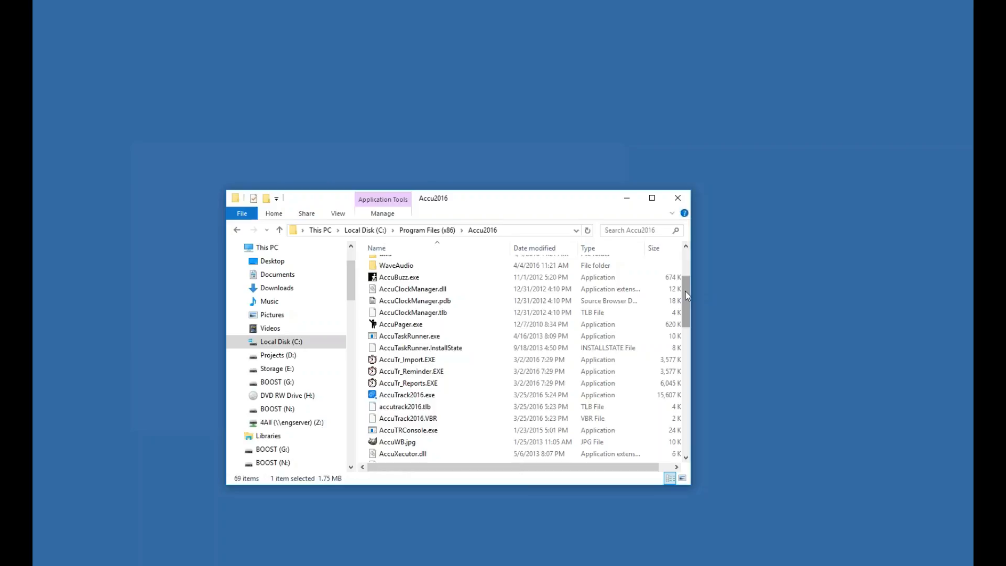
double_click(407, 395)
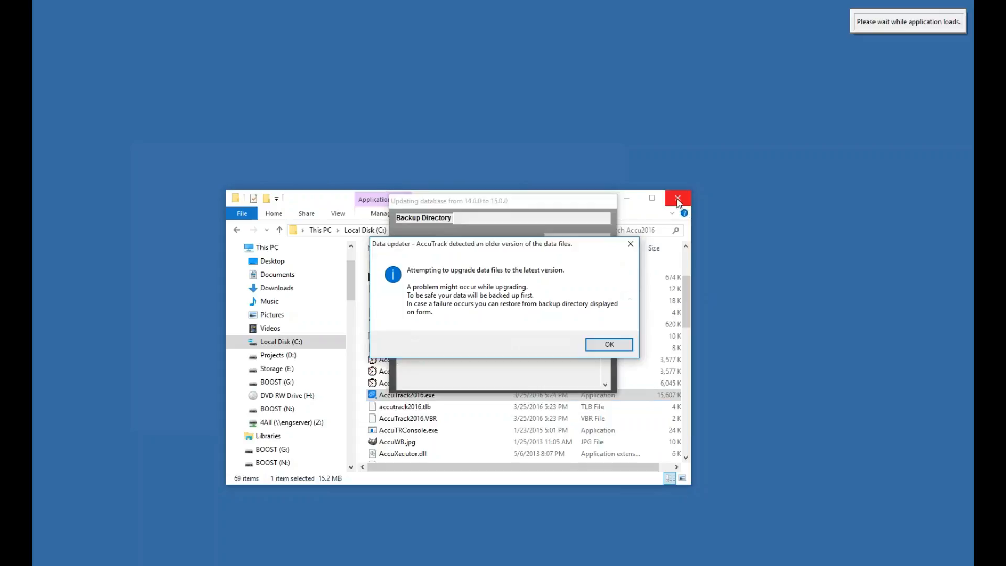
click(674, 200)
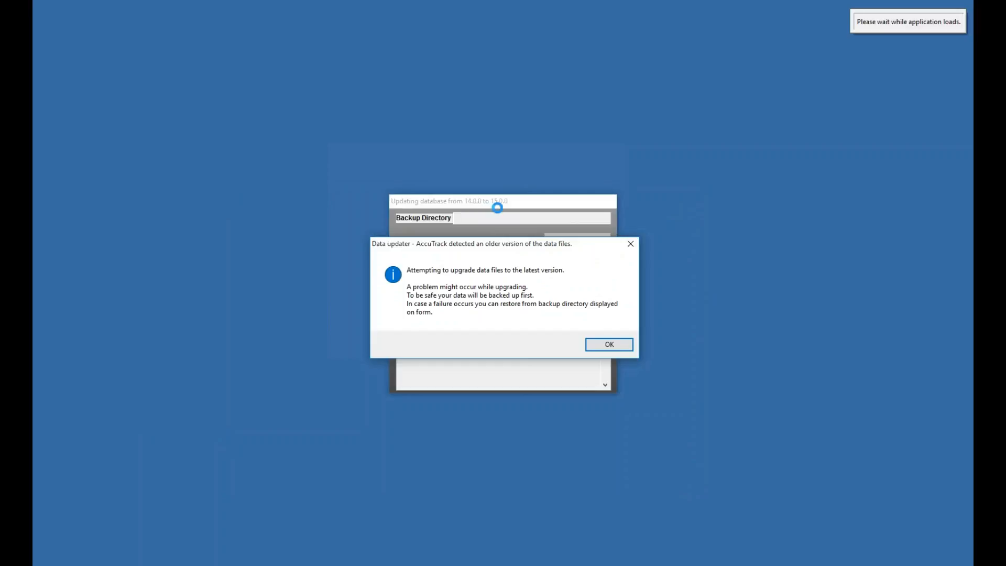
click(608, 345)
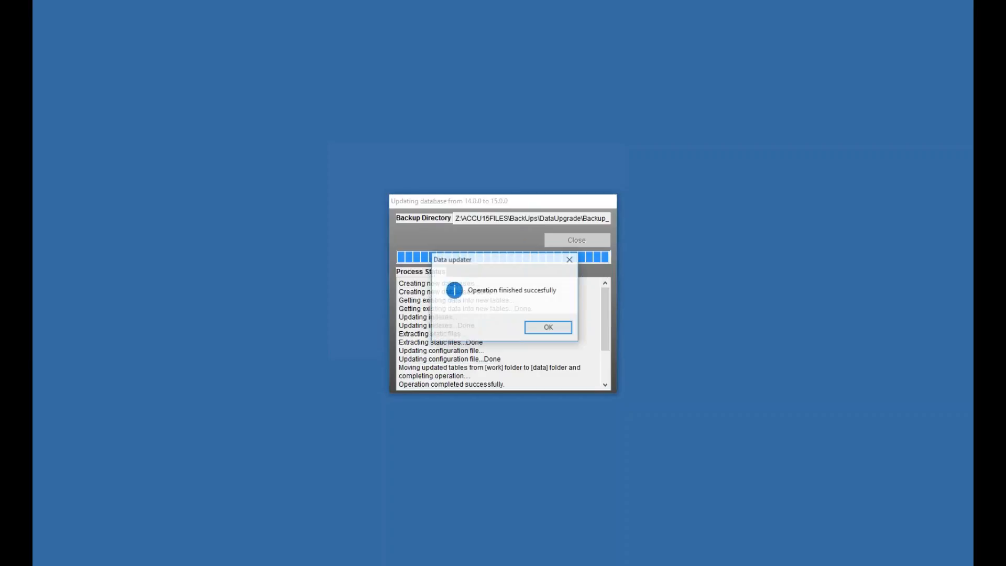
key(Return)
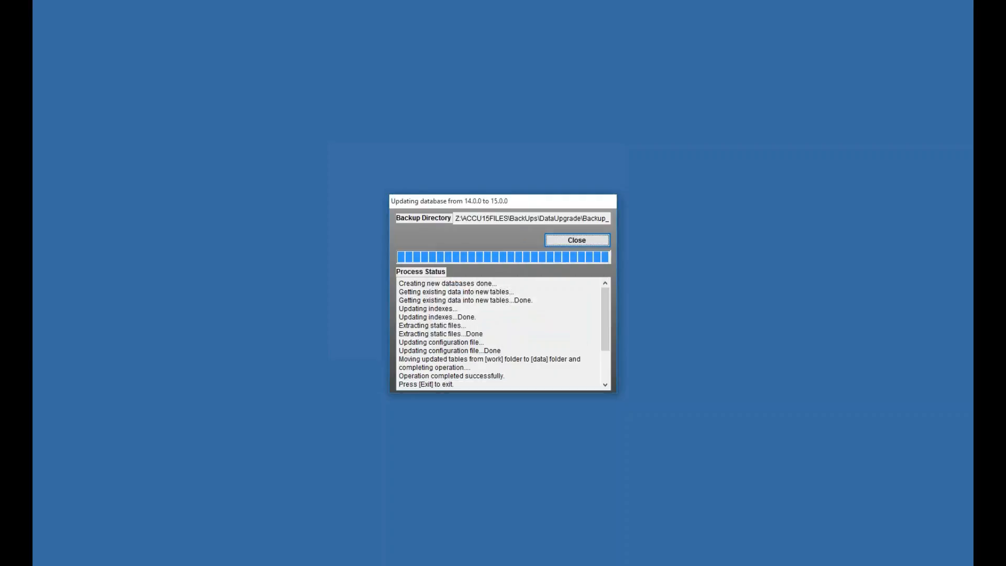
click(567, 242)
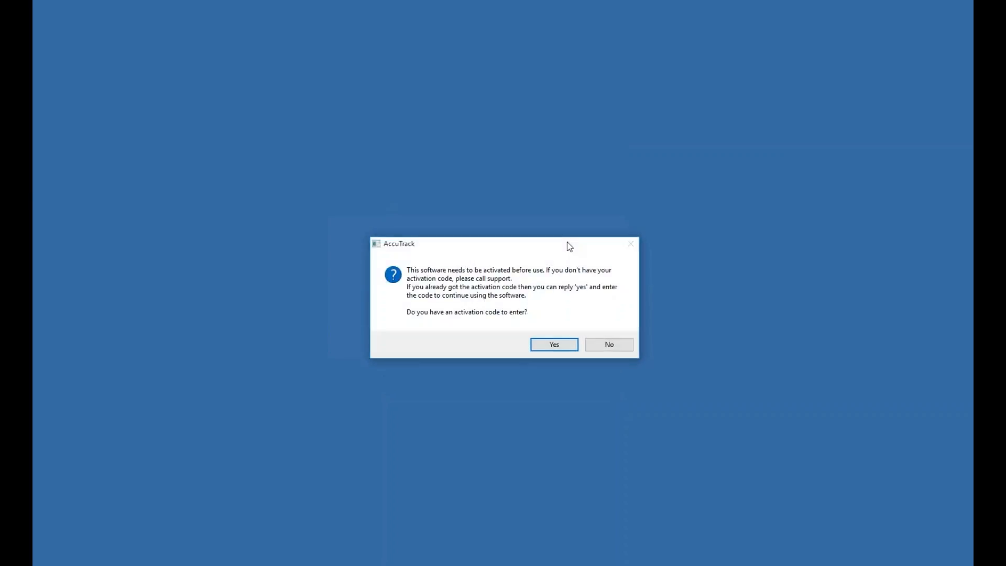
Step: Choose to activate AccuTrack, fetch the activation code from the other window, and submit it in the Activation Code field
click(554, 345)
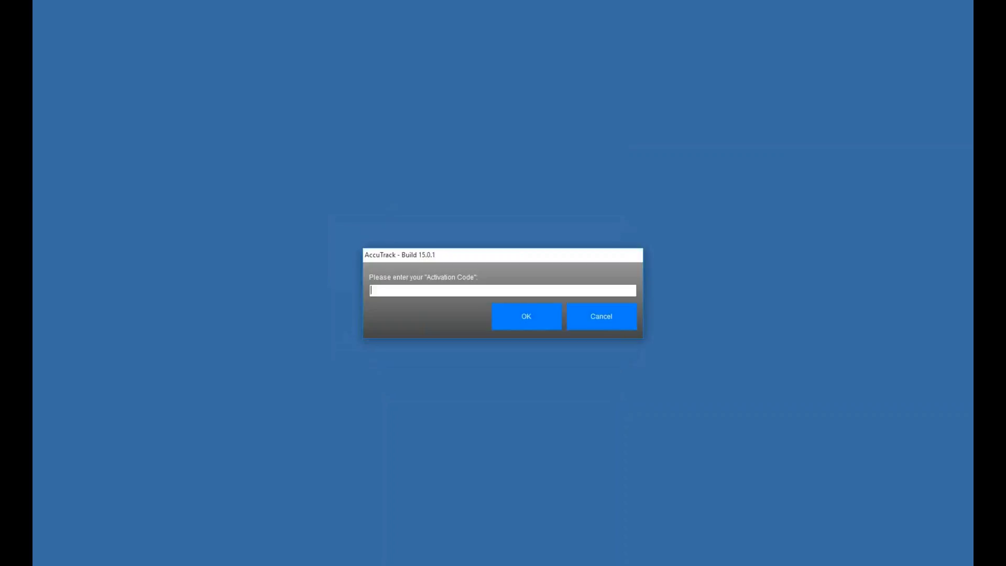
key(alt+Tab)
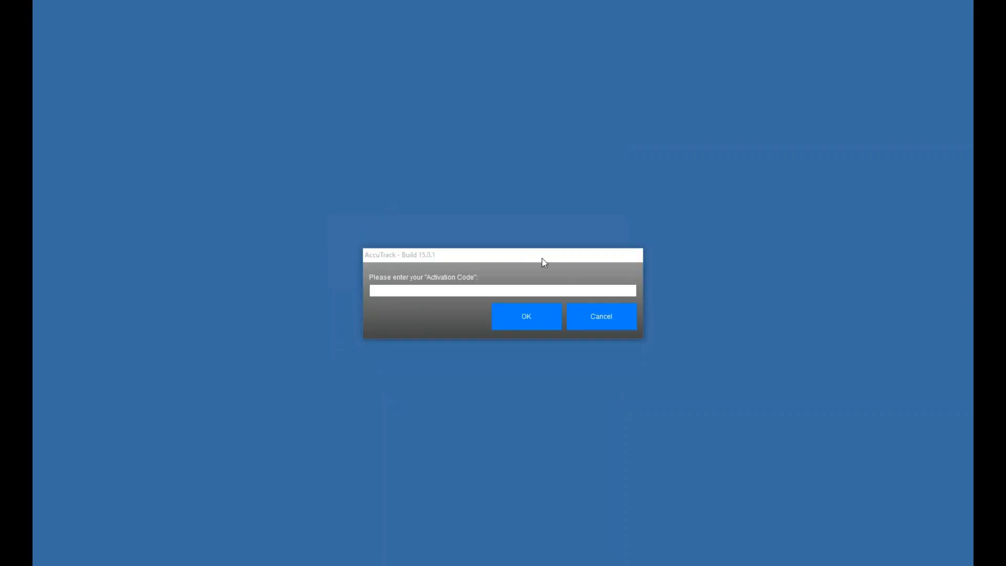
click(516, 287)
key(ctrl+v)
click(517, 320)
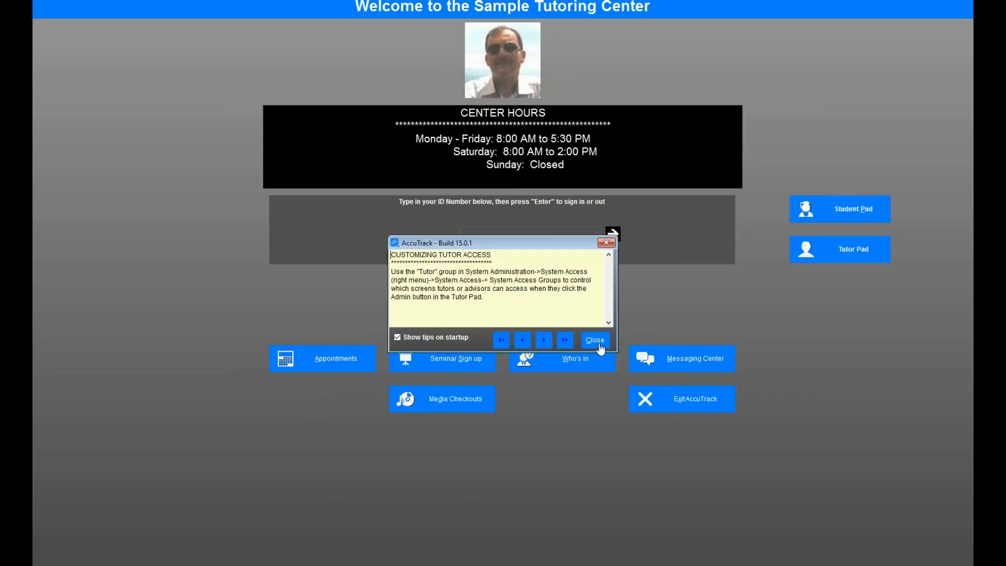
Step: Dismiss the startup tip and sign in with the administrator ID and password to open System Administration
click(596, 343)
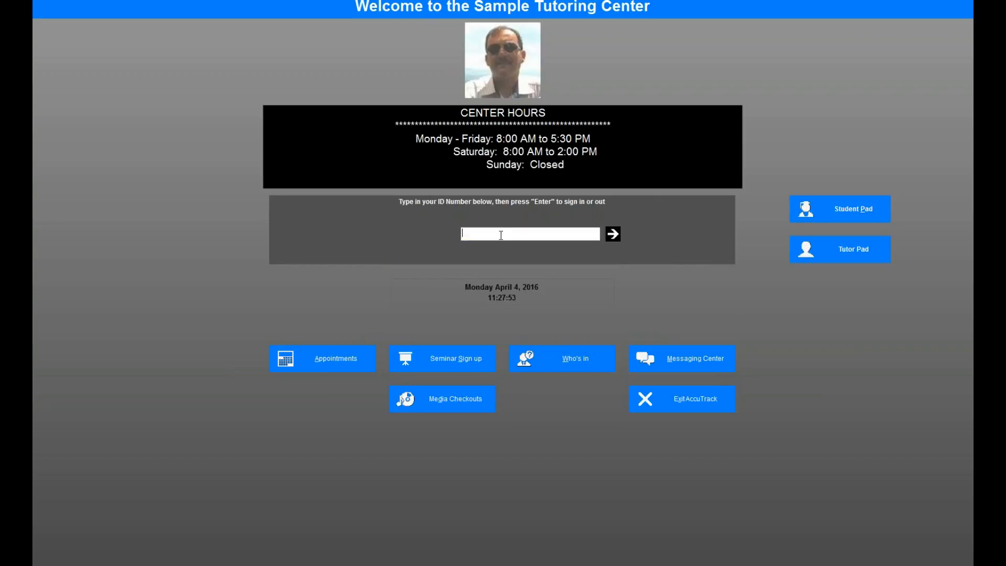
text(*********)
key(Return)
text(***)
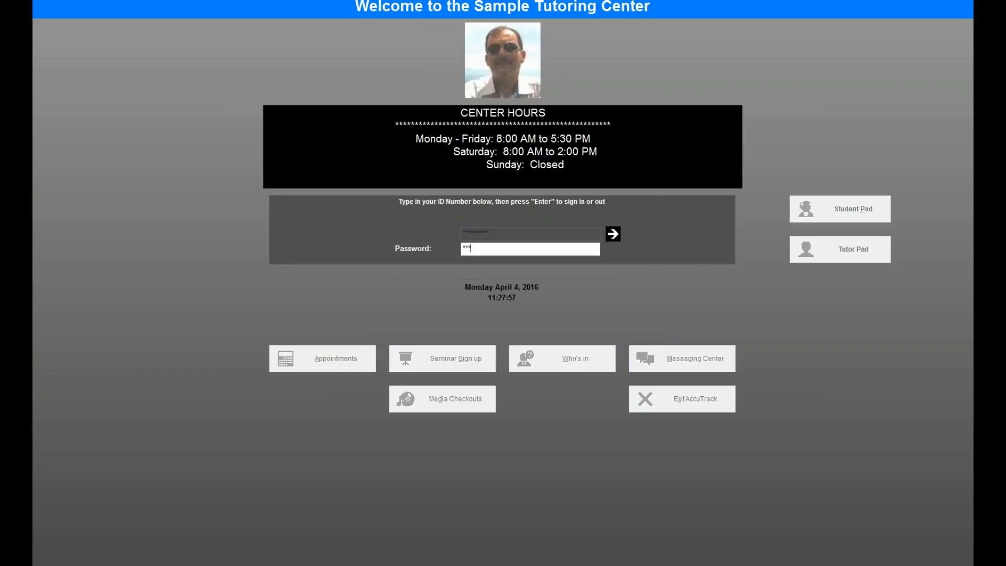
key(Return)
click(600, 361)
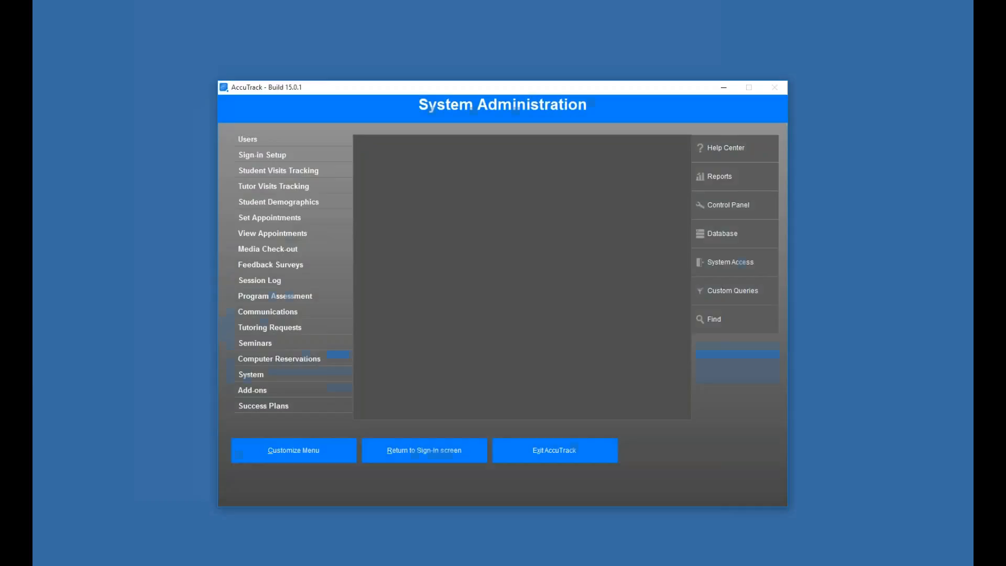
Step: Check the database folder path in the Database Location settings, then close the window
click(708, 234)
click(520, 186)
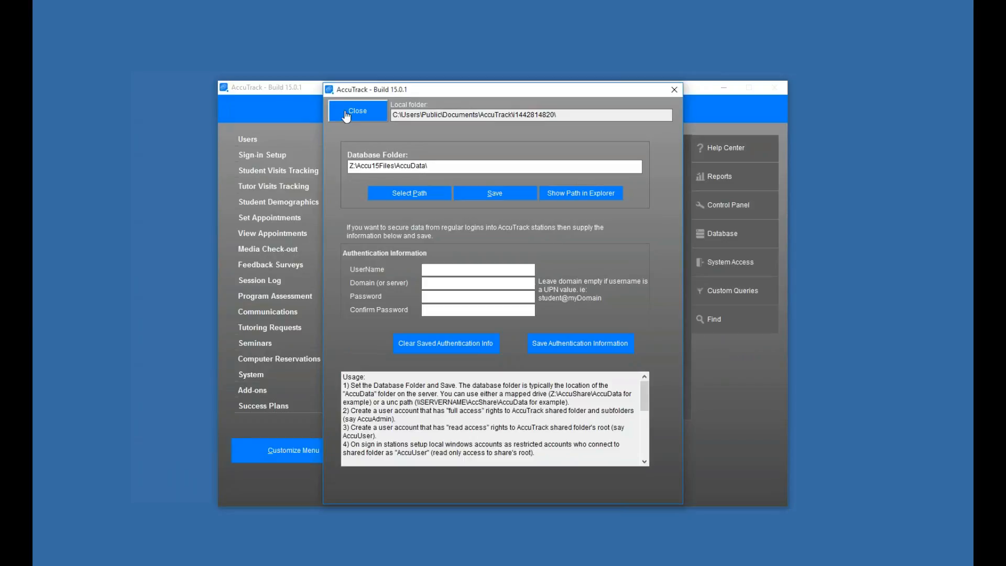
click(362, 112)
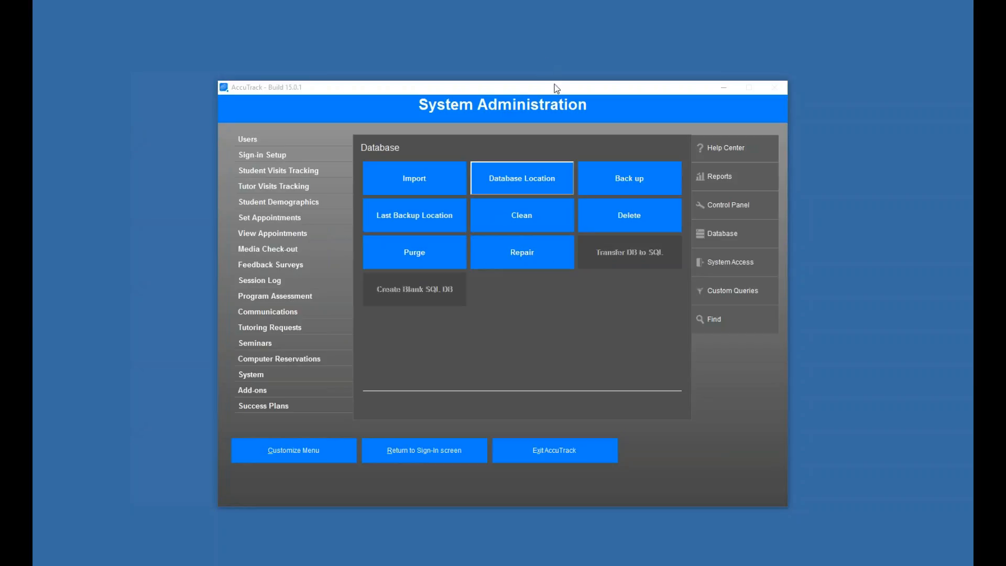
Step: Shift the System Administration window slightly and reopen the Database Location settings
drag(555, 85, 532, 78)
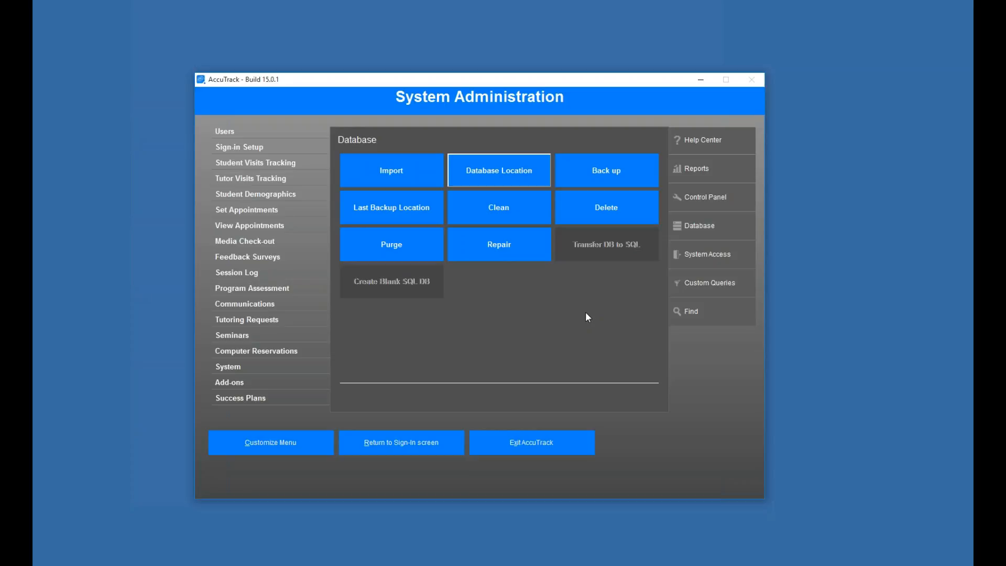
click(482, 180)
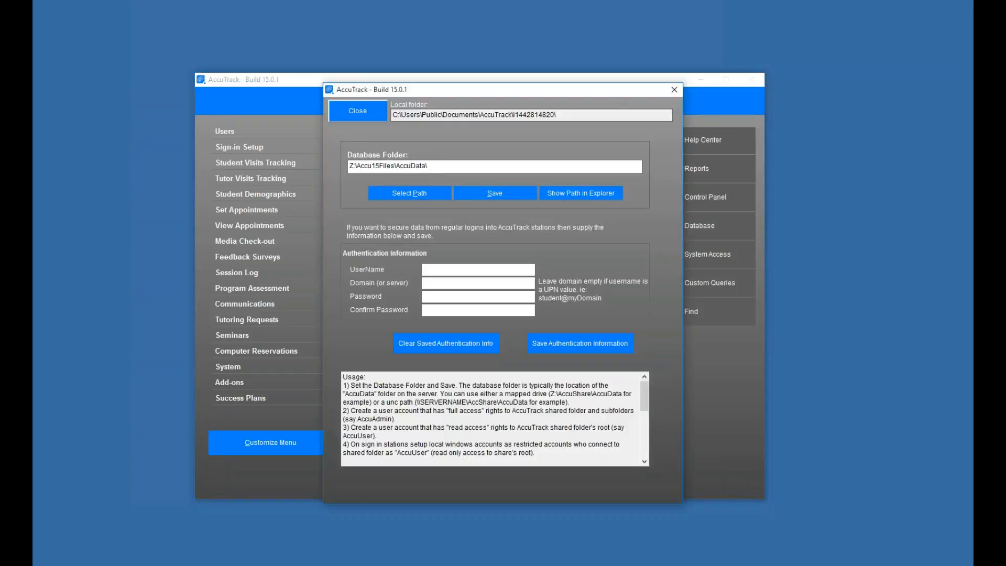